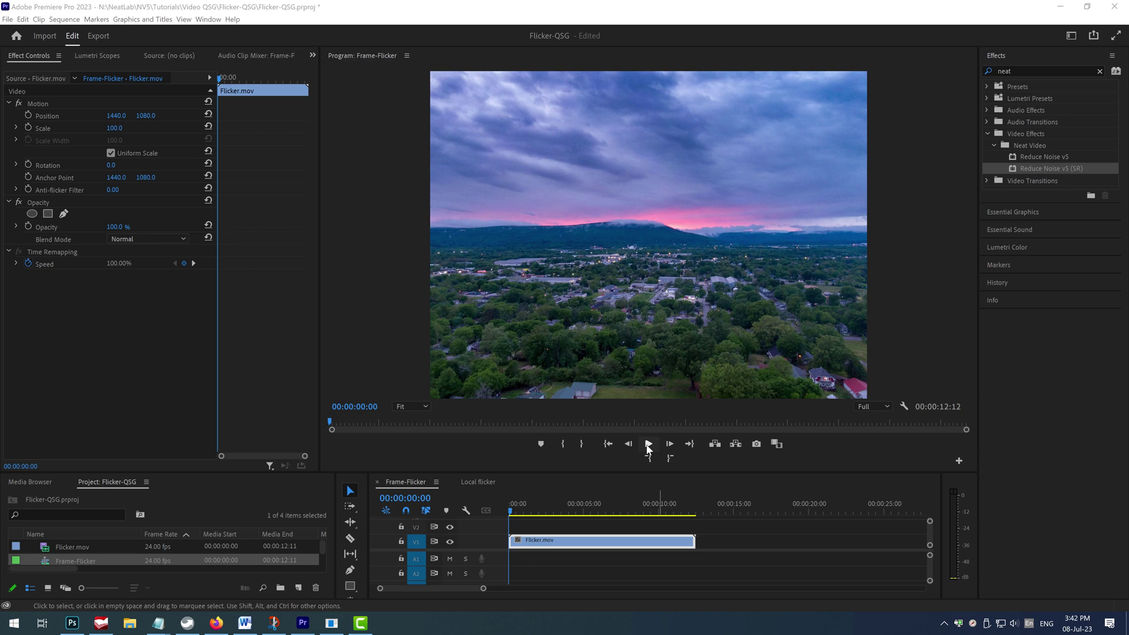
Play the aerial town clip in Frame-Flicker to about 00:00:05:03 to review its flicker
left_click(649, 447)
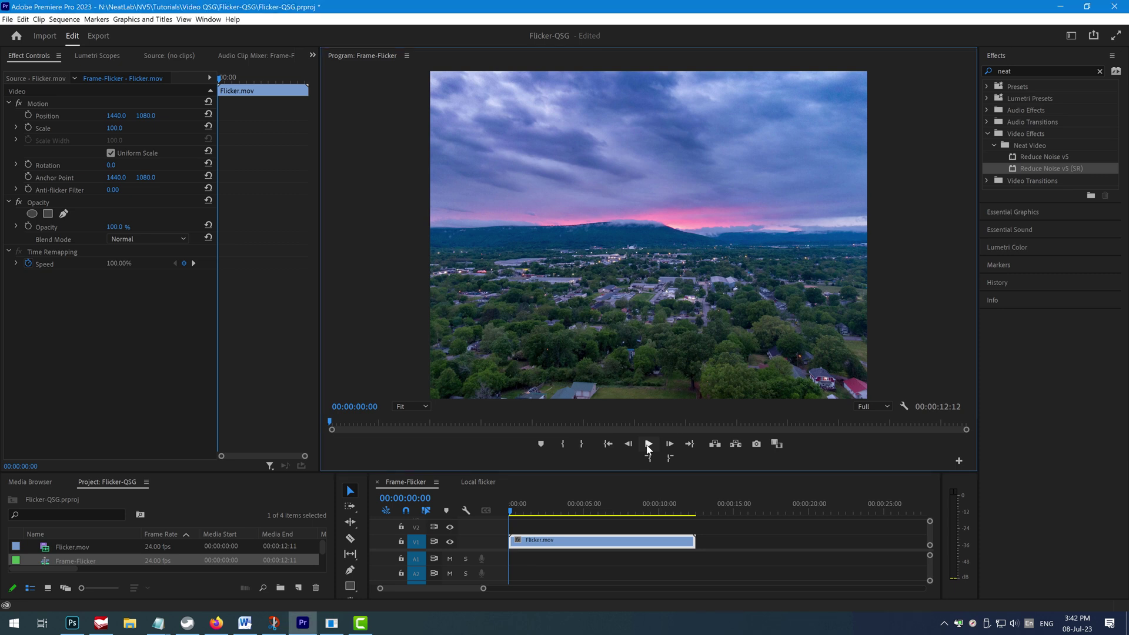
left_click(648, 445)
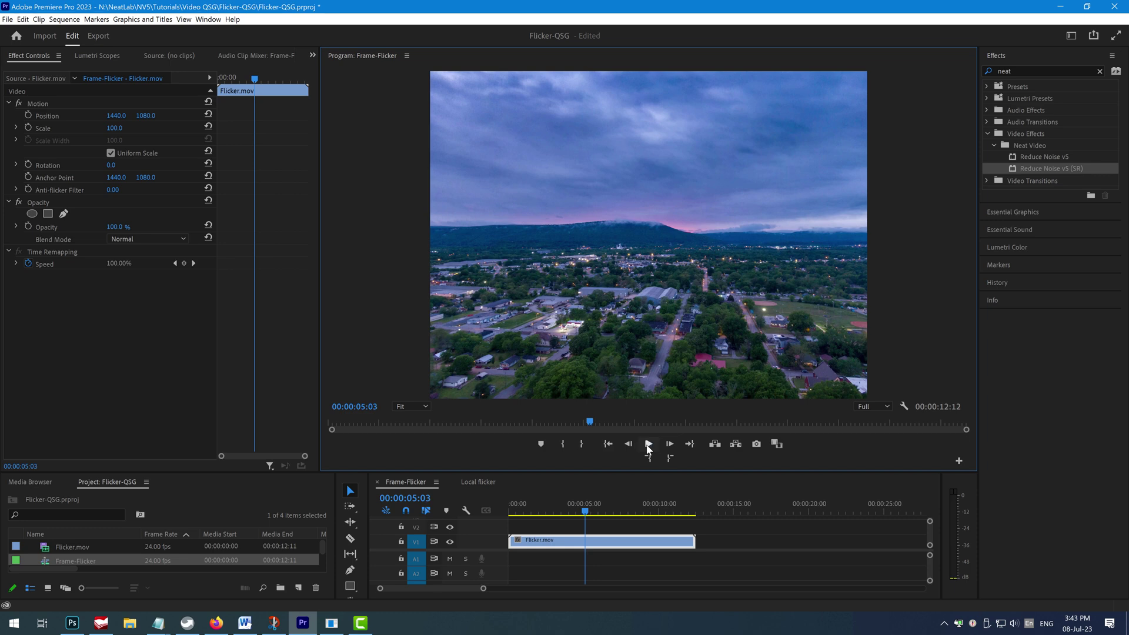
Open the Local flicker sequence and play its restaurant clip up to 00:00:04:29
left_click(477, 482)
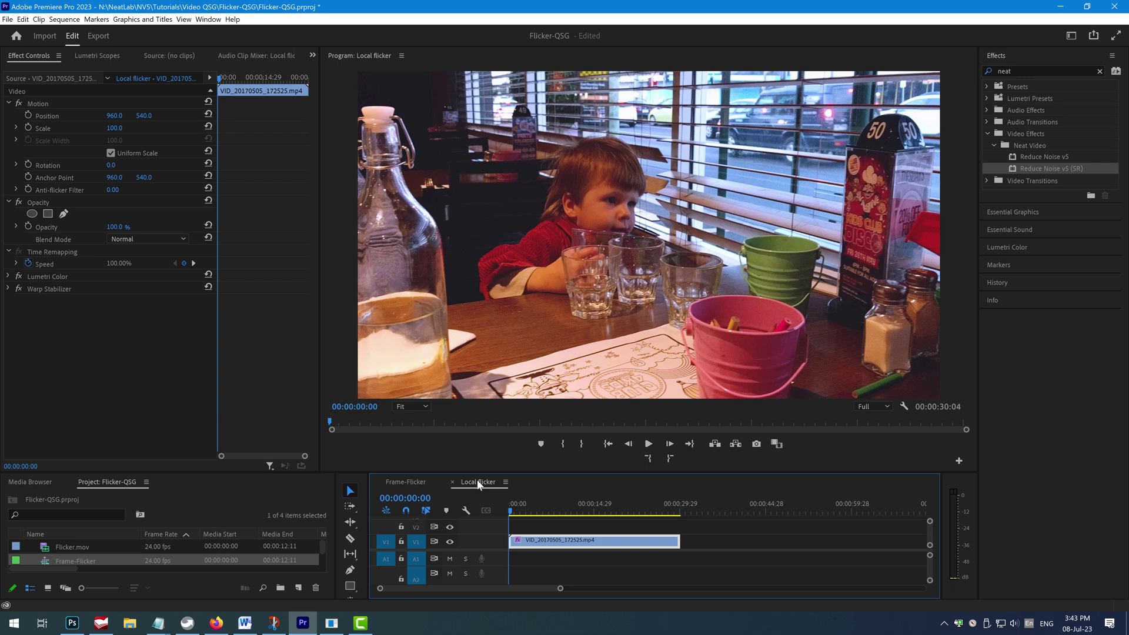
left_click(648, 444)
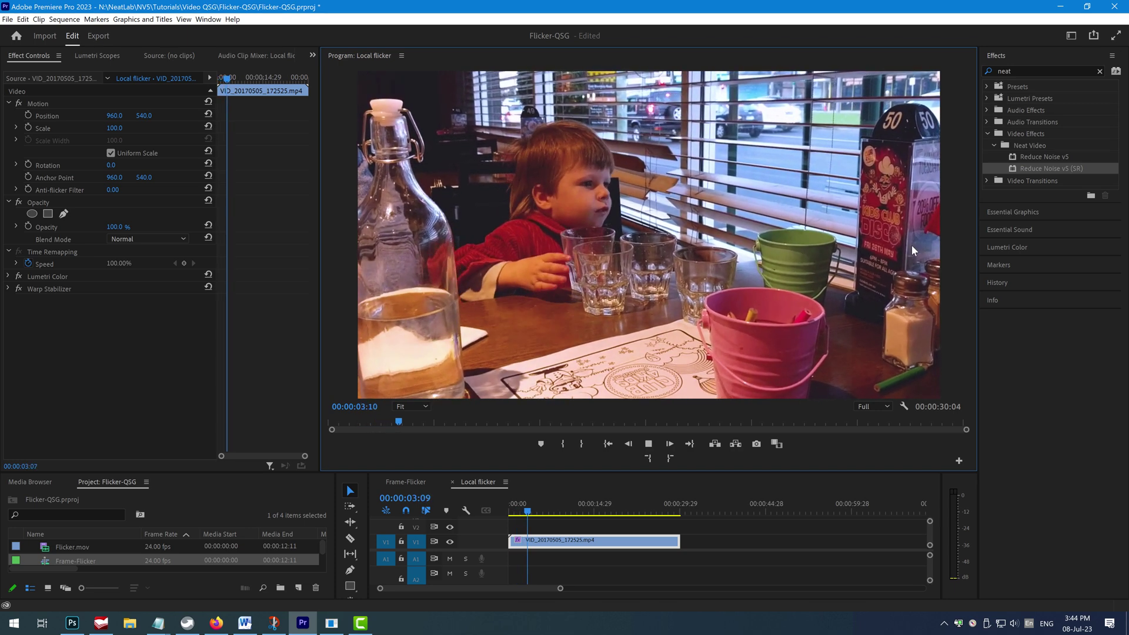
left_click(650, 444)
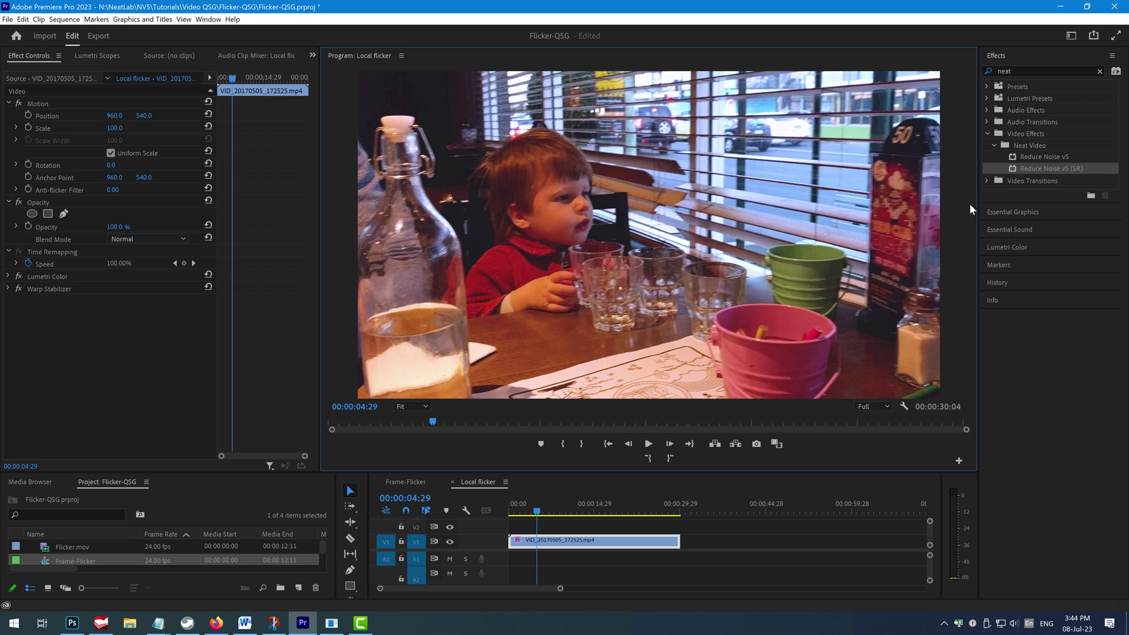
Apply Reduce Noise v5 (SR) to the restaurant clip, go to 00:00:03:09, then Prepare and Build
left_click_drag(1044, 171, 972, 170)
left_click_drag(257, 264, 143, 272)
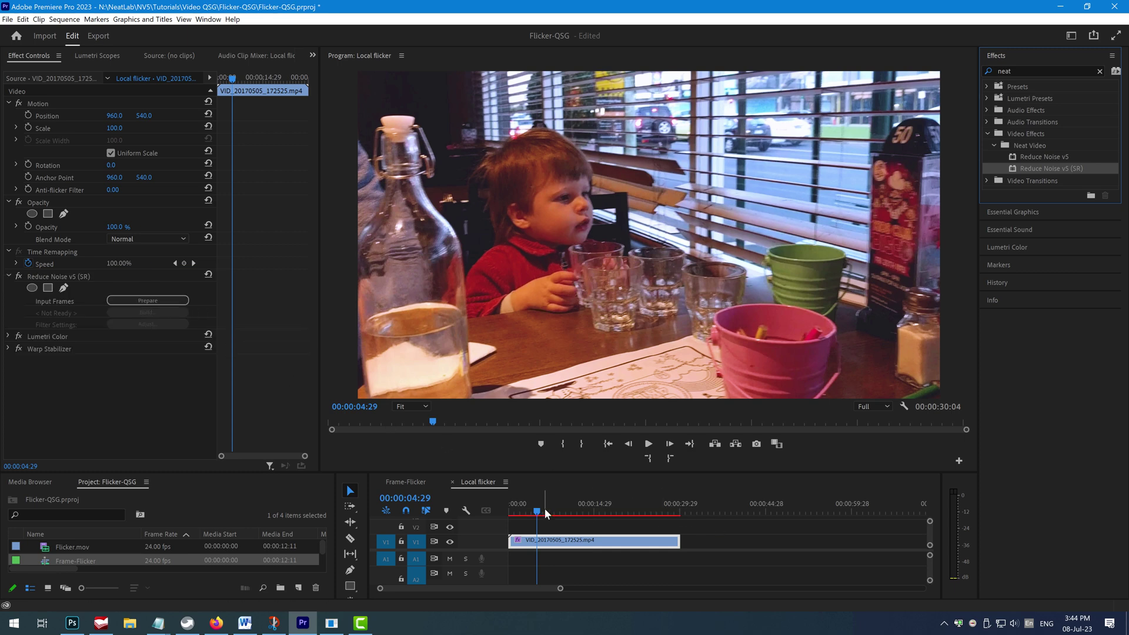
mouse_move(542, 513)
left_mouse_down()
mouse_move(562, 507)
mouse_move(528, 512)
left_mouse_up()
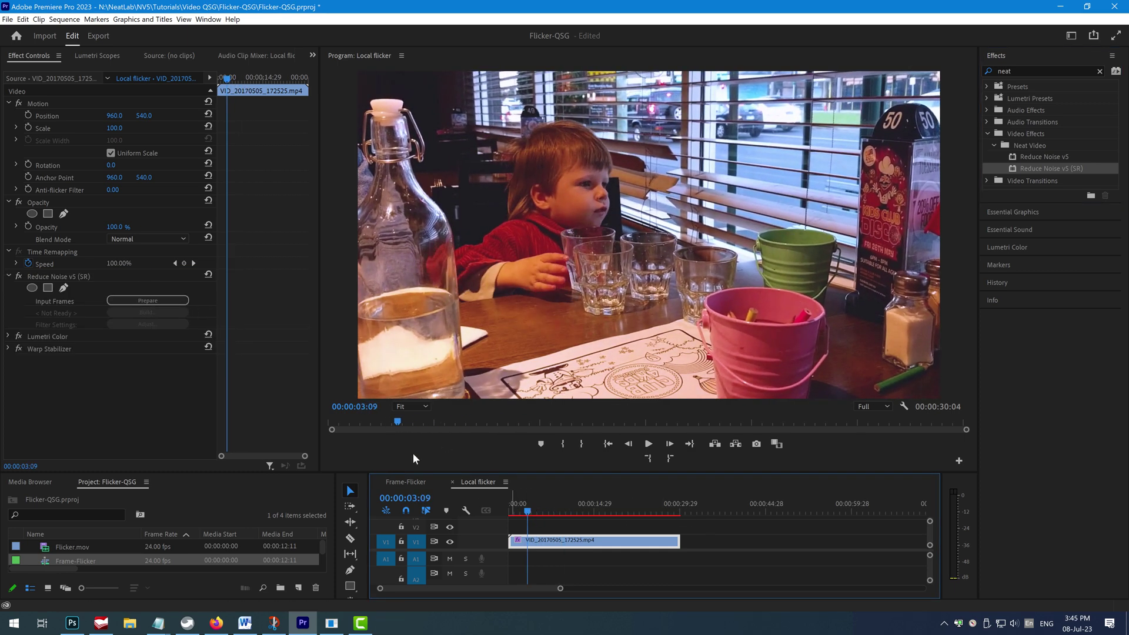
left_click(177, 301)
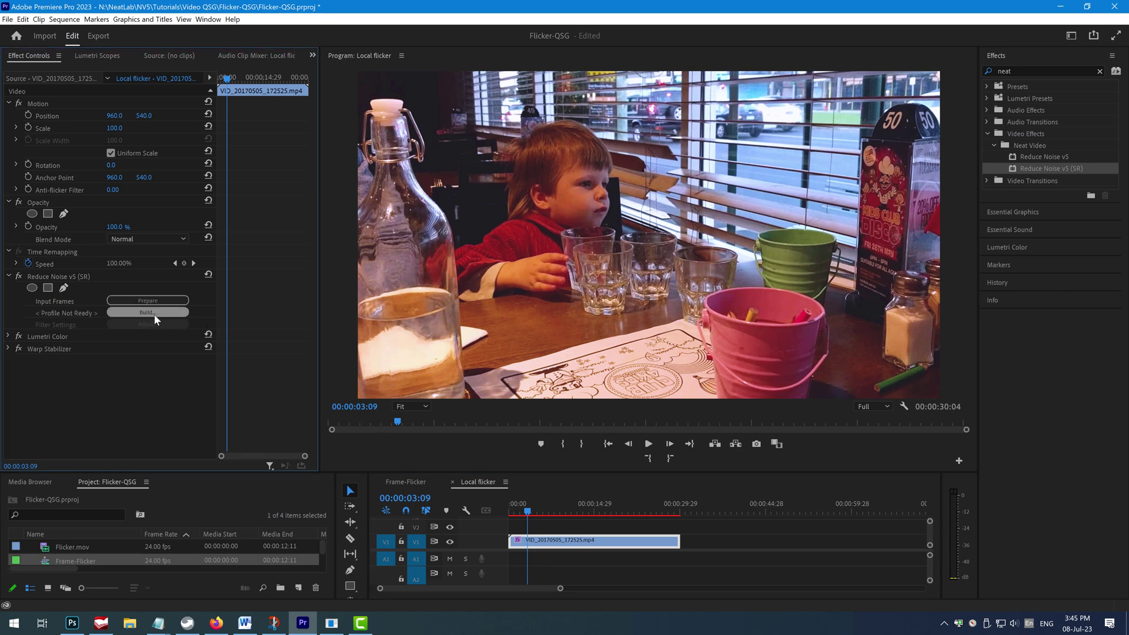
left_click(154, 313)
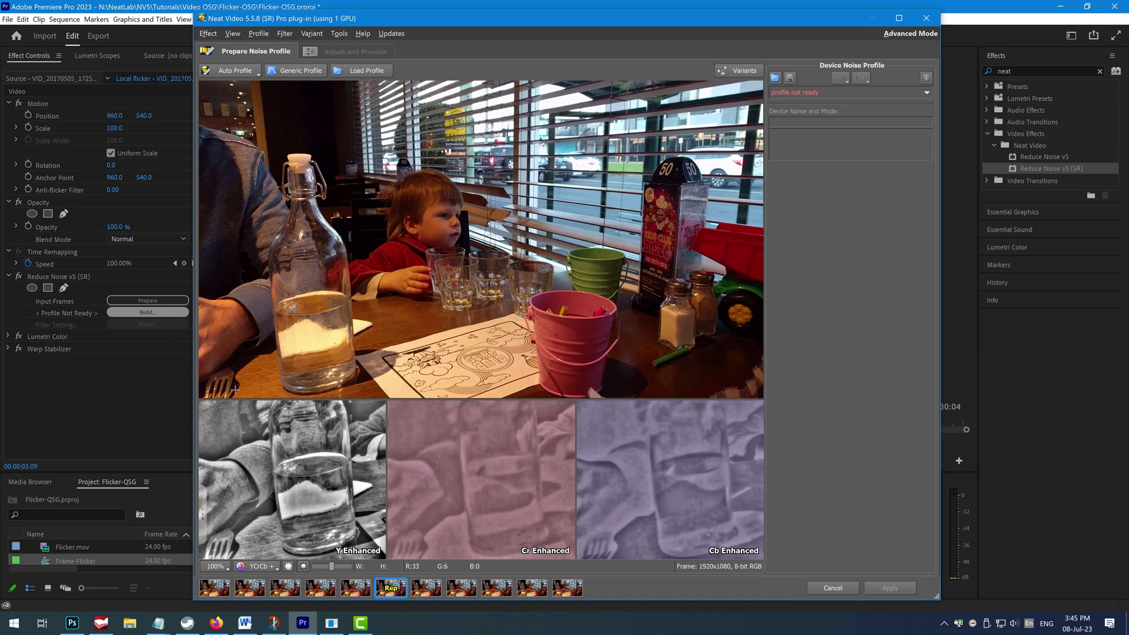
Use the generic noise profile with Generic Noise set to 20, then go to Adjust and Preview
left_click(297, 70)
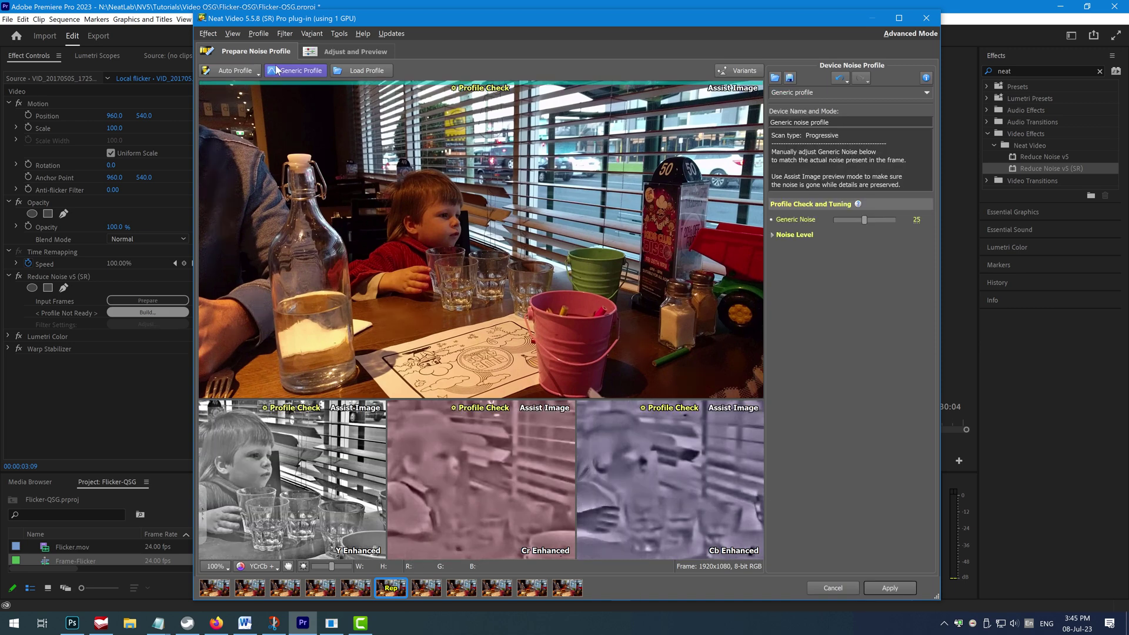
scroll(409, 270, "up", 2)
scroll(409, 269, "up", 1)
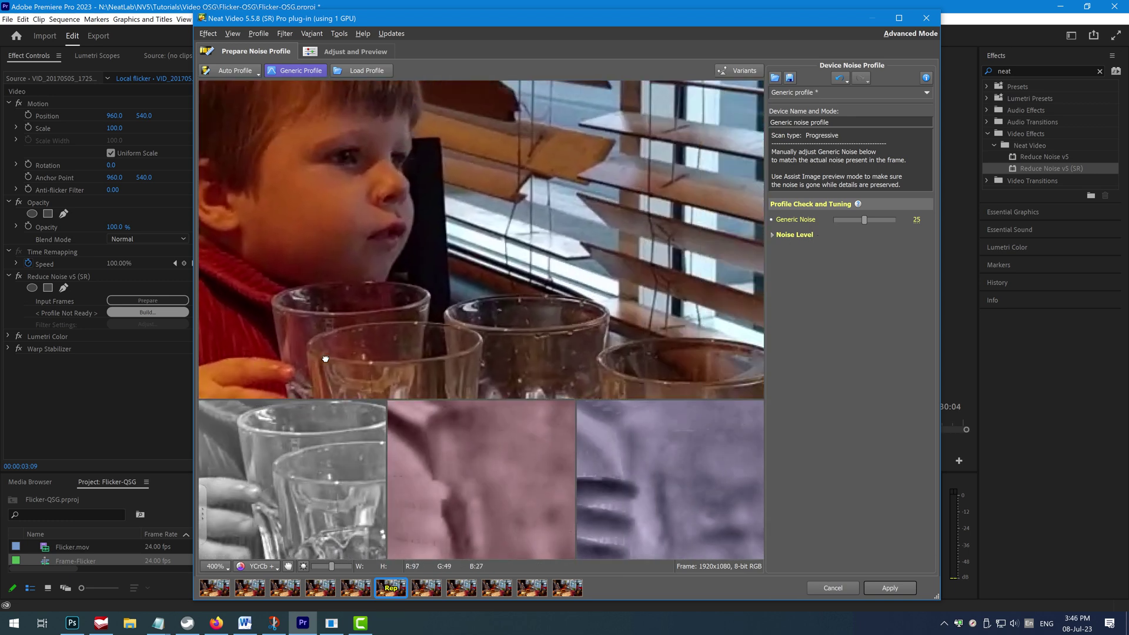
scroll(375, 320, "up", 2)
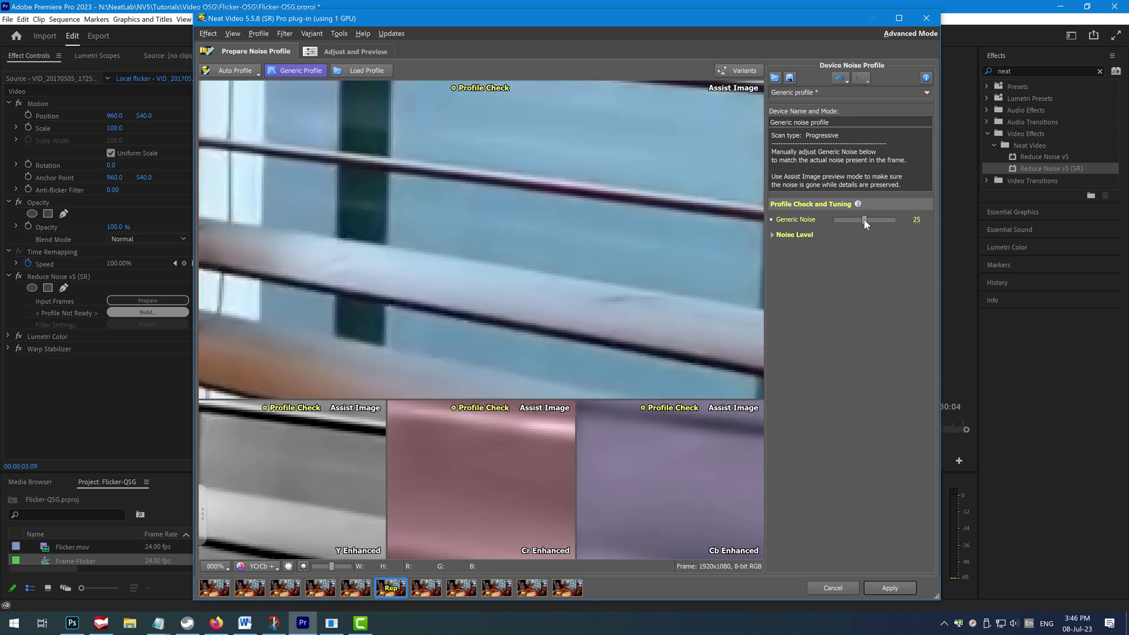
left_click_drag(864, 221, 857, 223)
scroll(678, 326, "down", 3)
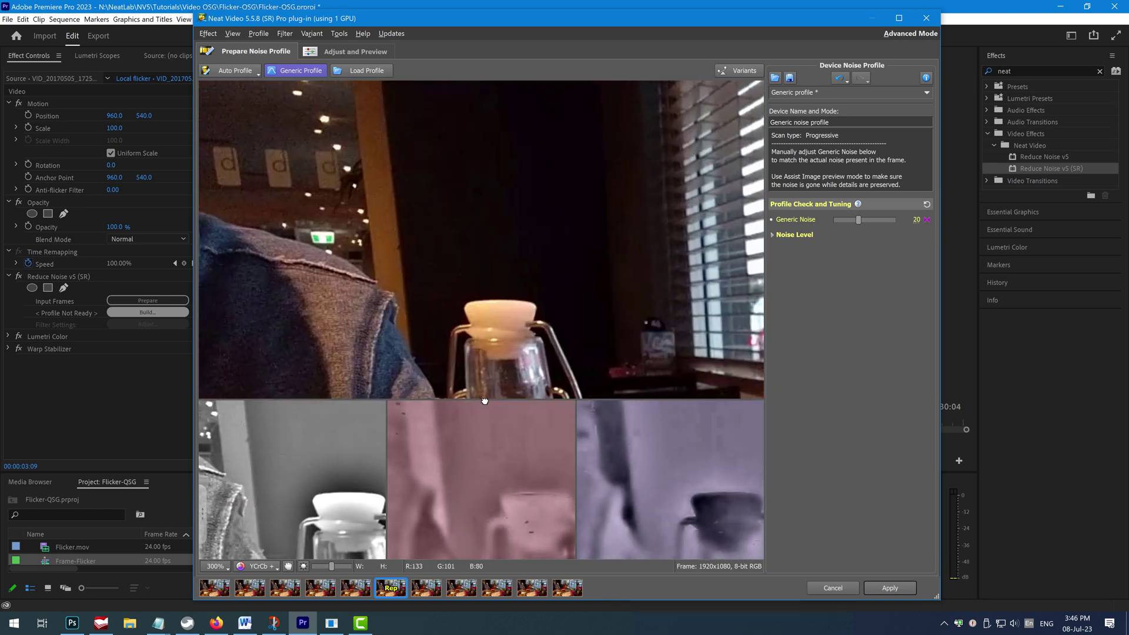
scroll(337, 315, "up", 3)
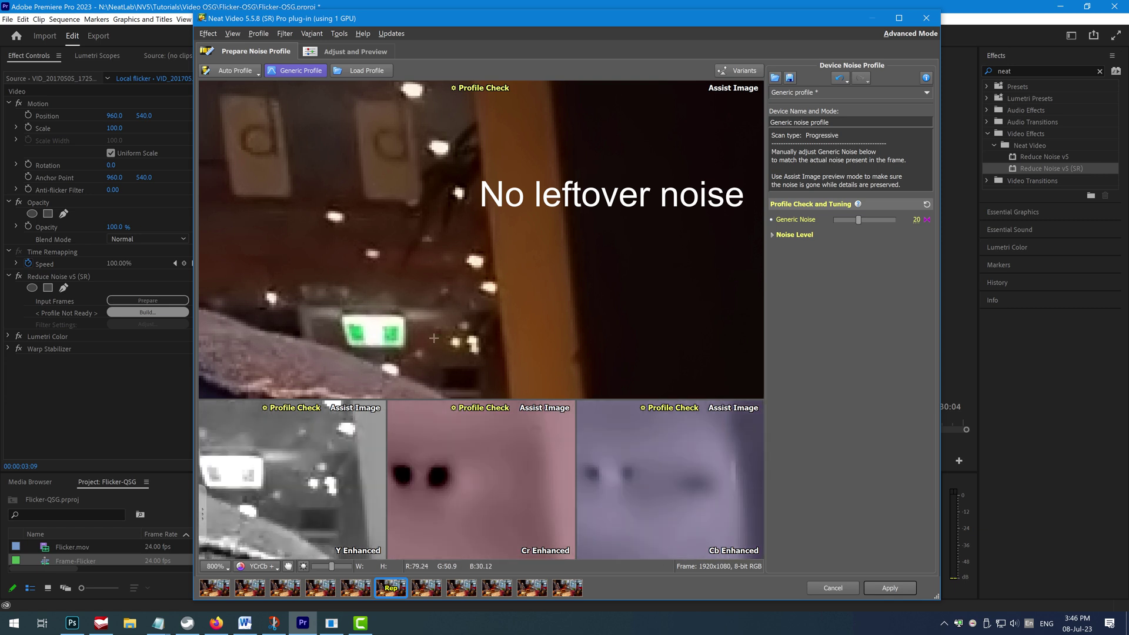
left_click(372, 52)
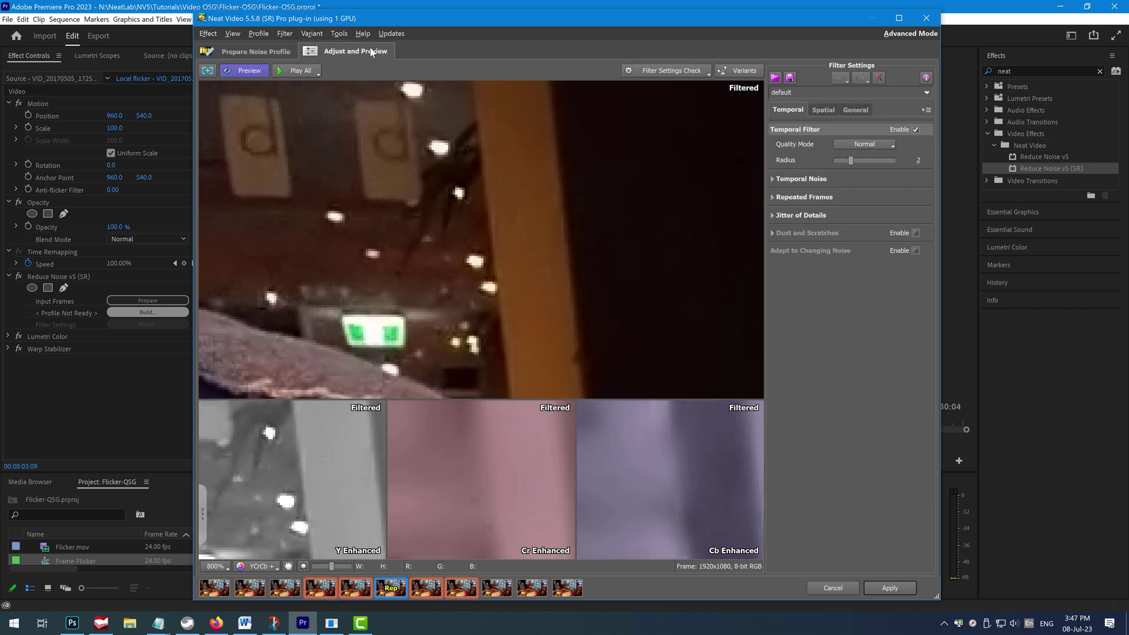
Run 1. Noise Level Check and raise the temporal Noise Level to +30%
scroll(397, 159, "down", 2)
scroll(397, 159, "down", 2)
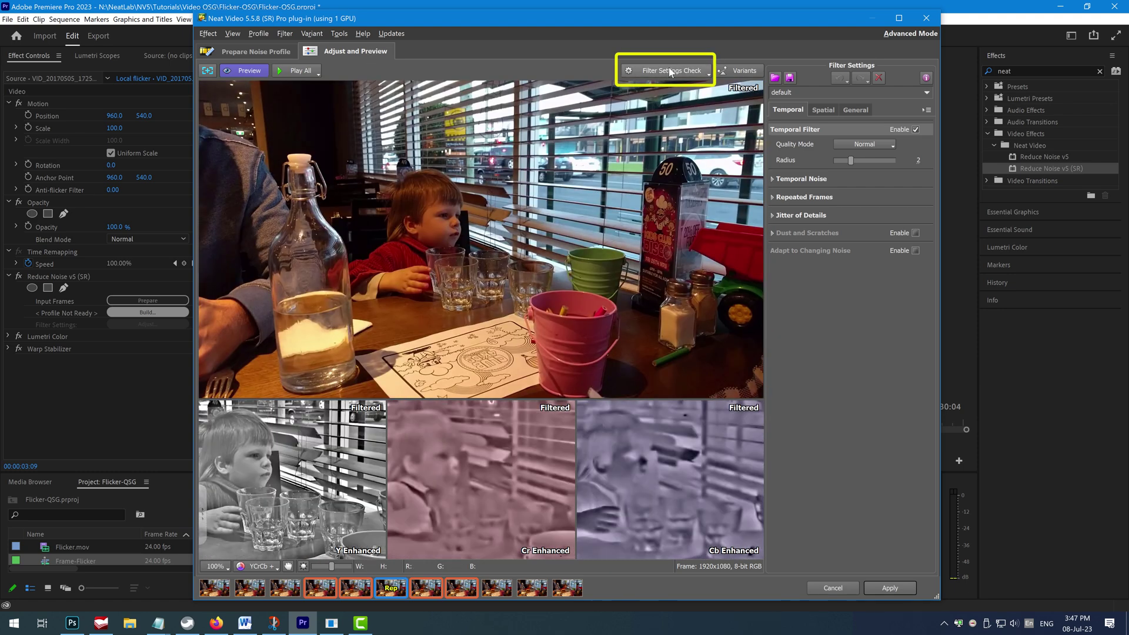
left_click(669, 70)
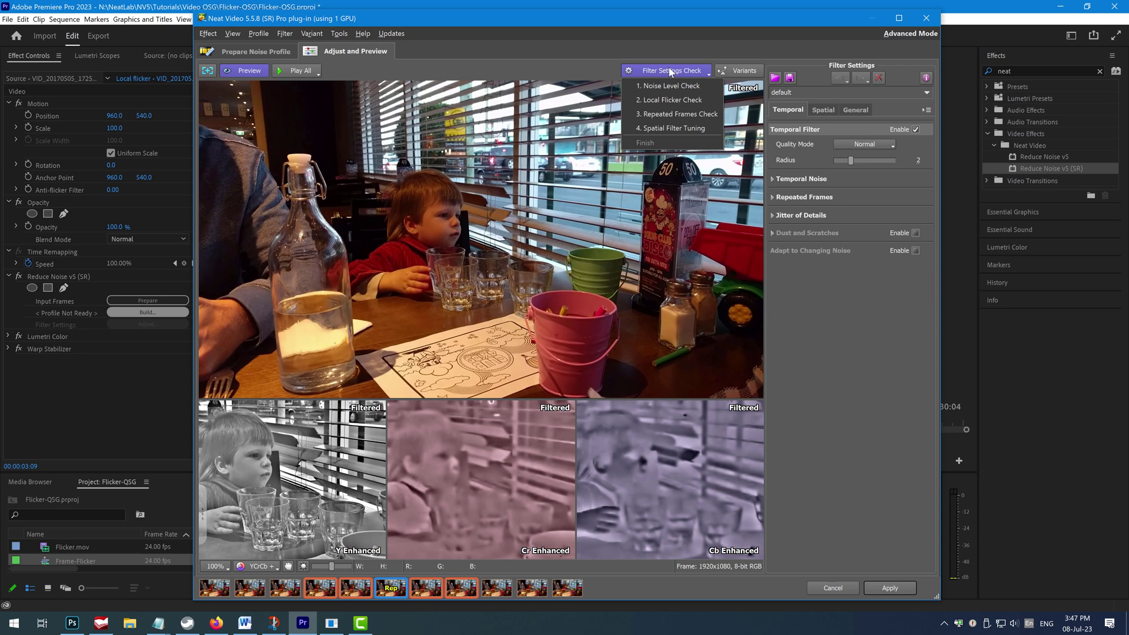
left_click(669, 87)
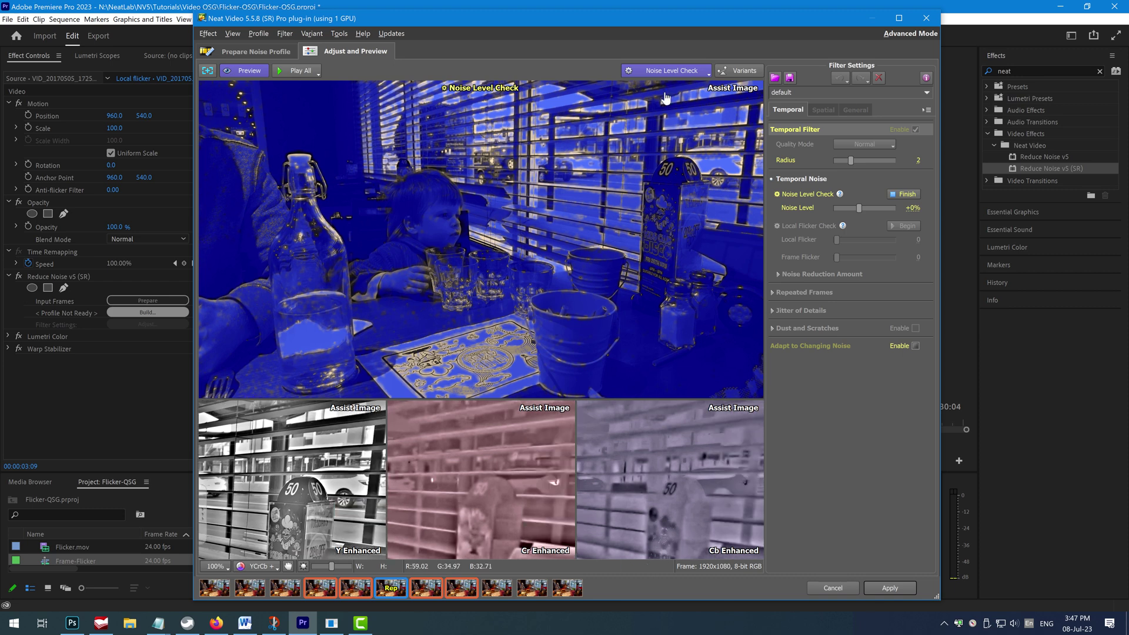
mouse_move(863, 209)
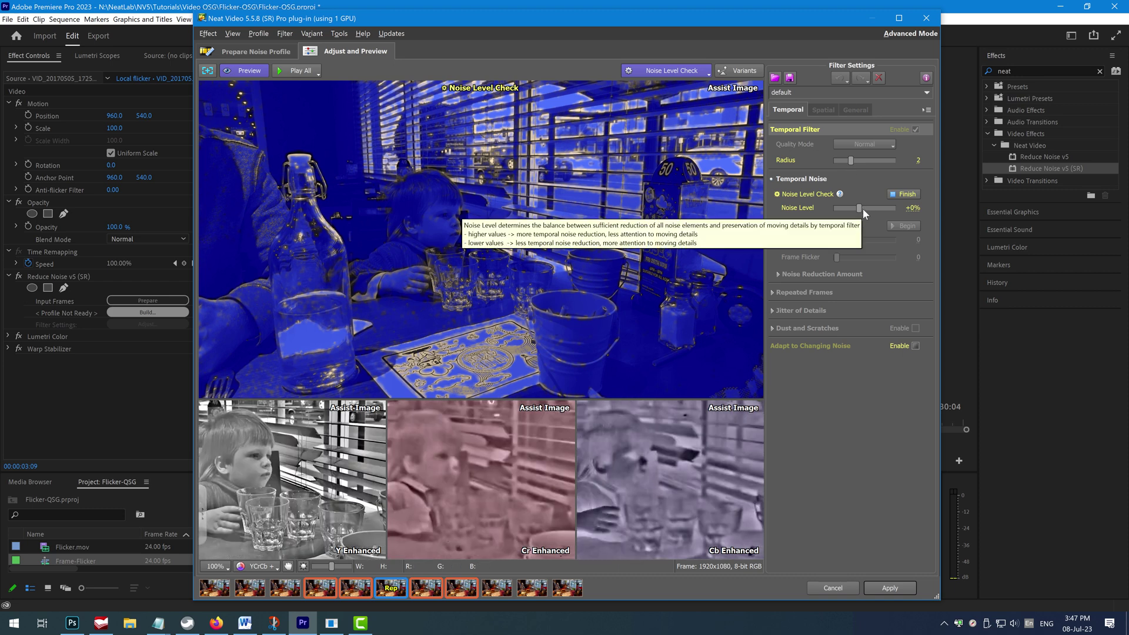
left_click_drag(859, 209, 866, 208)
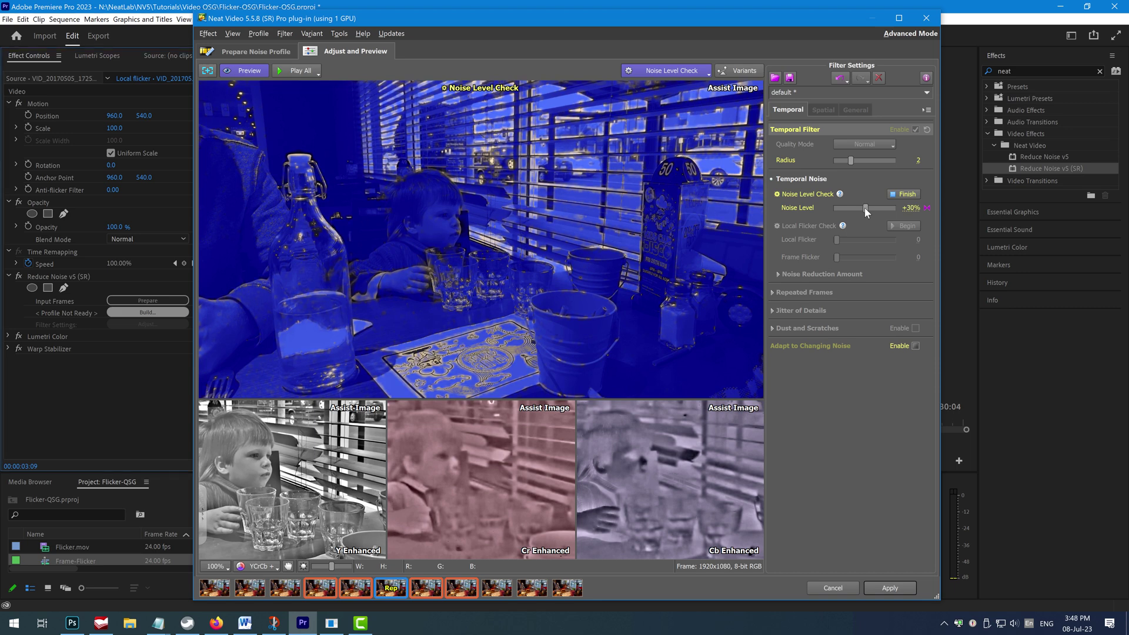
left_click(687, 75)
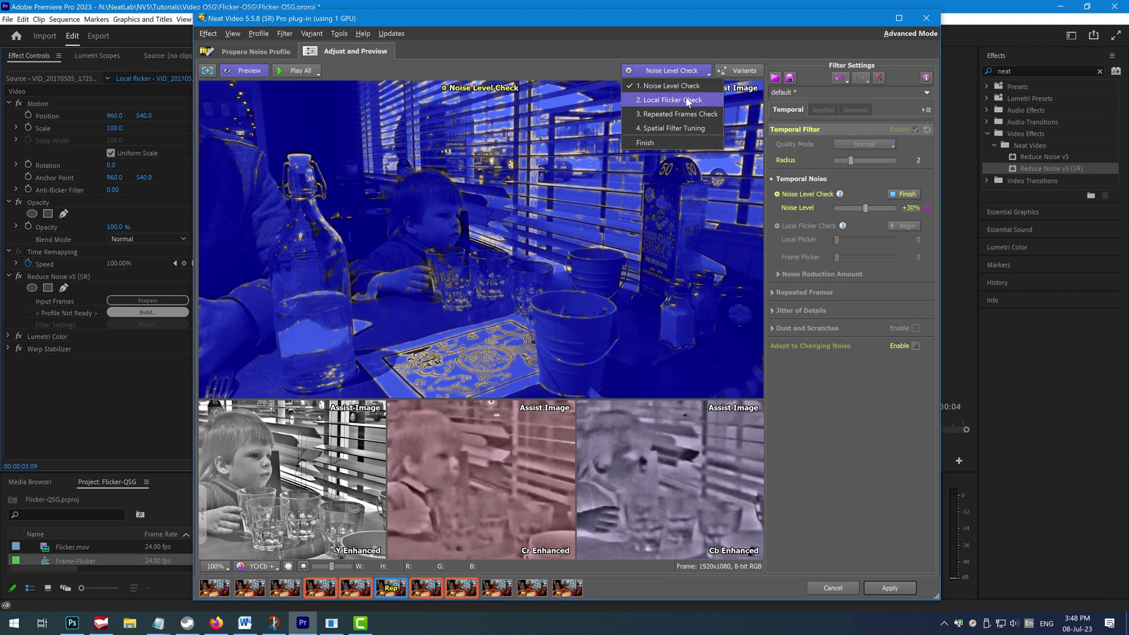
Run 2. Local Flicker Check with all frames playing and raise Local Flicker to 18
left_click(687, 100)
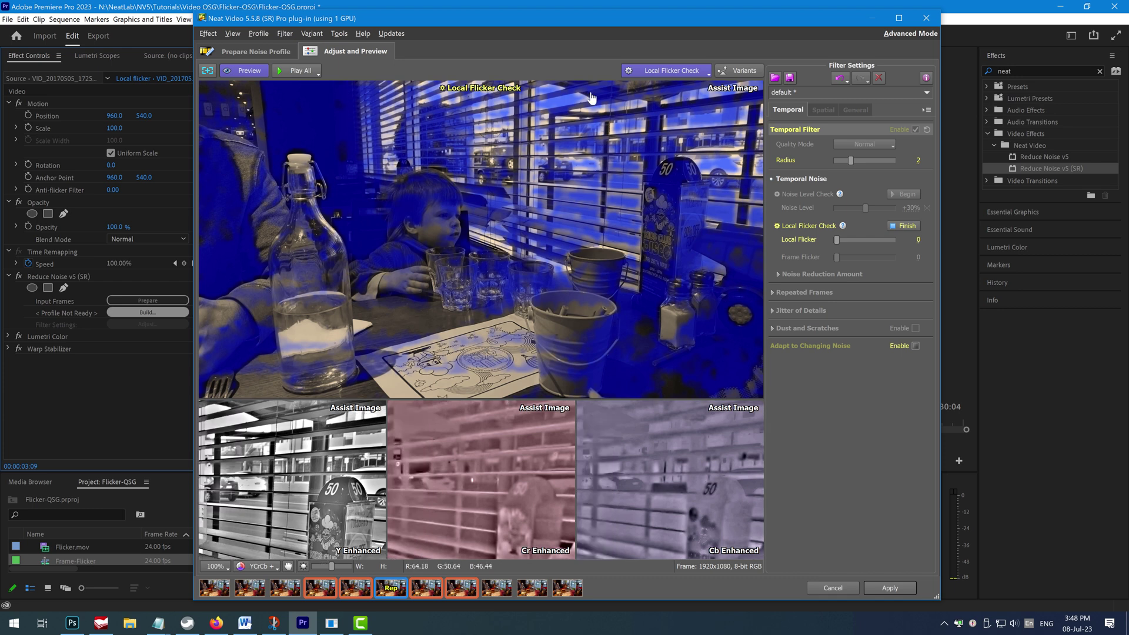
left_click(302, 71)
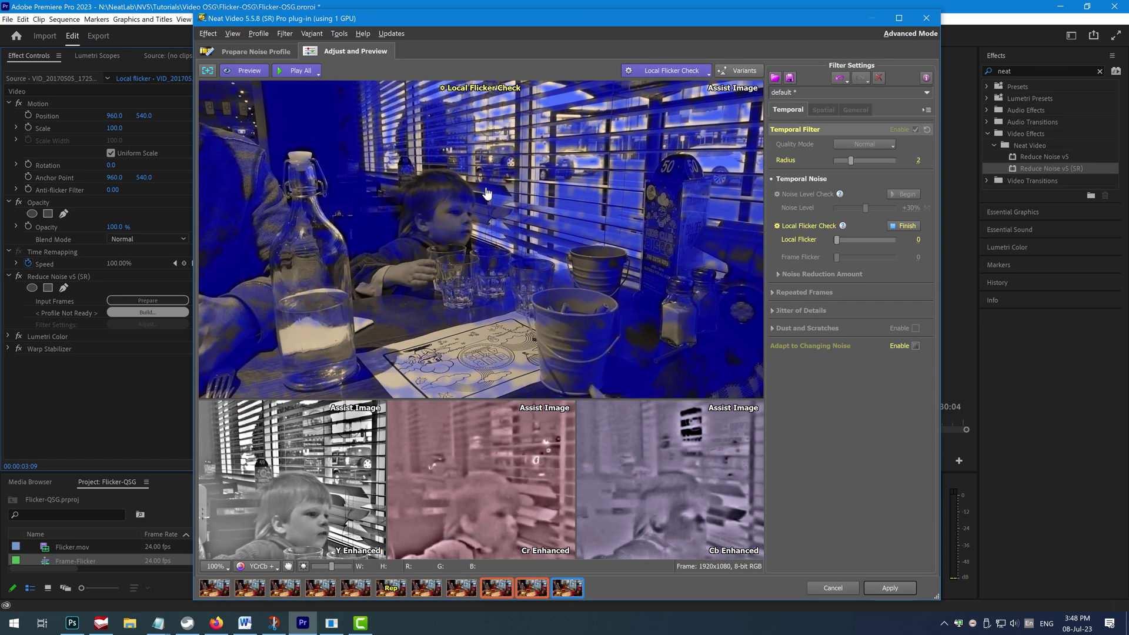
left_click_drag(837, 238, 857, 238)
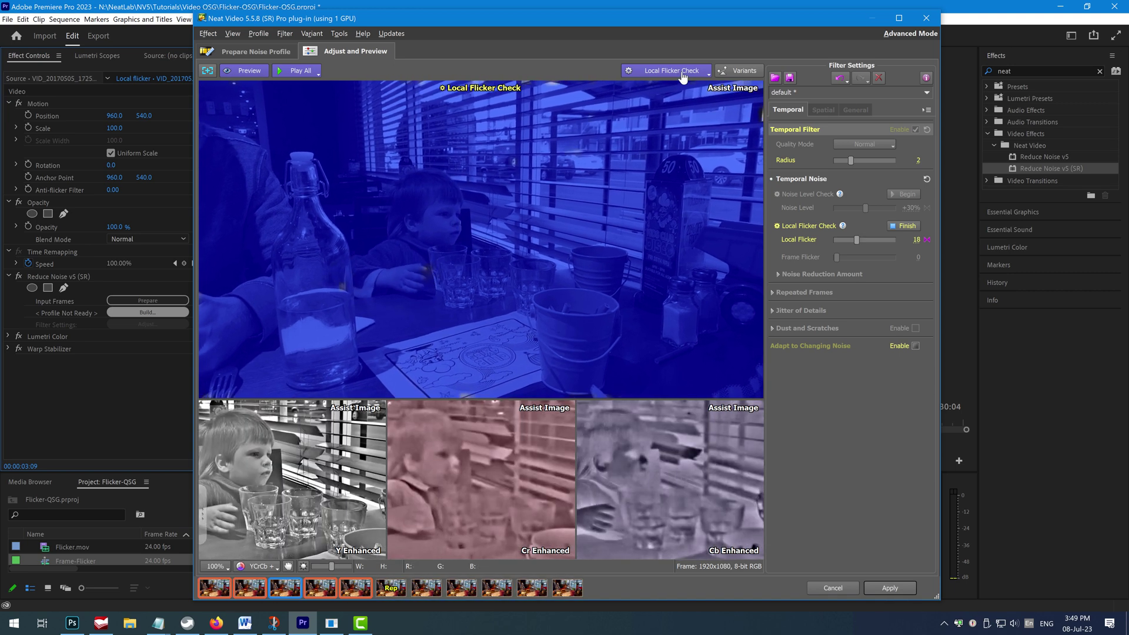
left_click(684, 72)
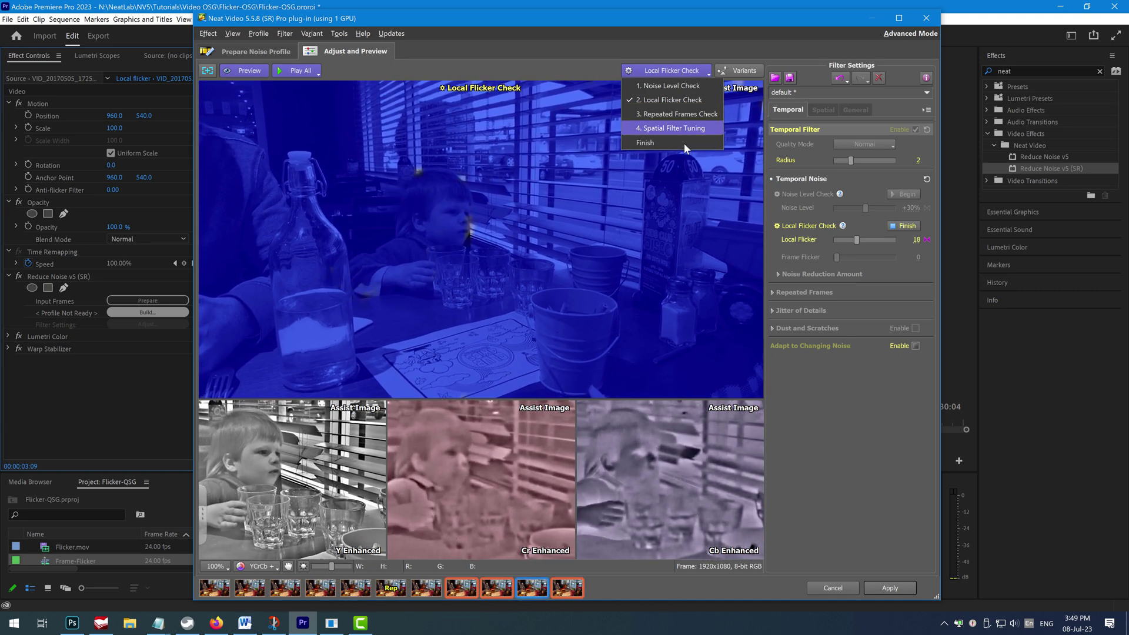
Choose Finish to end the guided filter checks
left_click(684, 143)
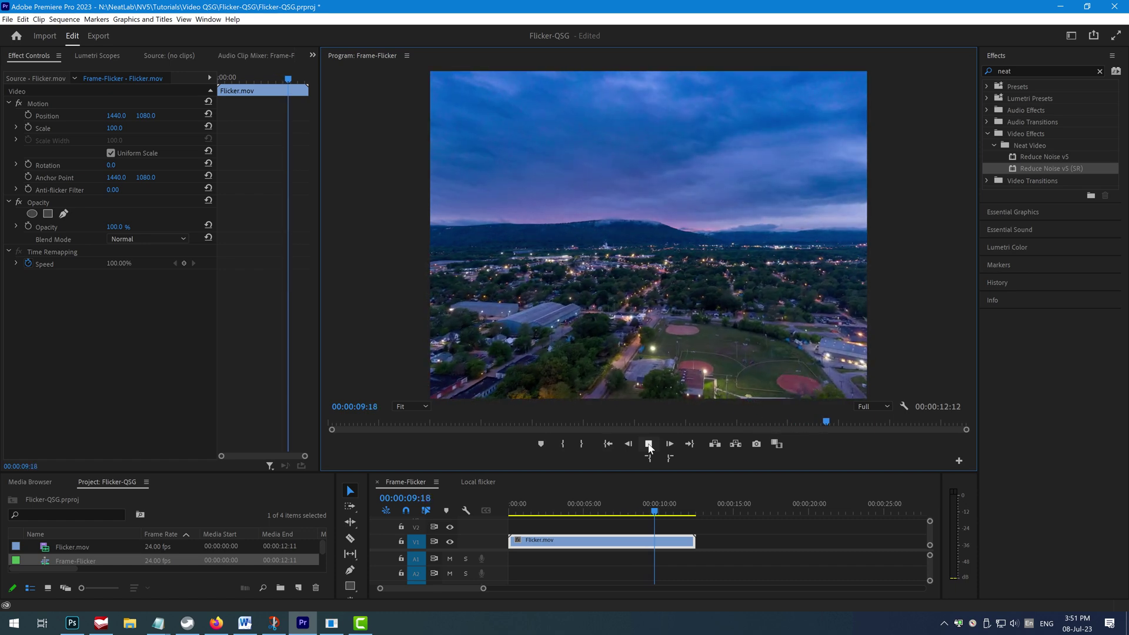
Stop playback, add Reduce Noise v5 (SR) to Flicker.mov, and prepare its input frames
left_click(649, 446)
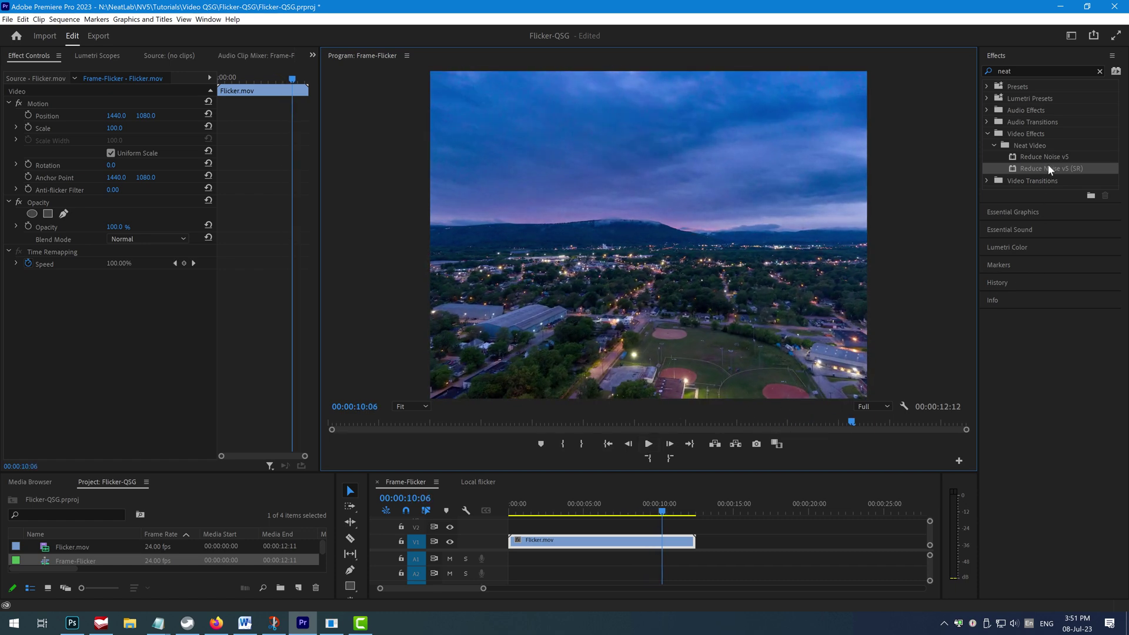
left_click_drag(1050, 170, 618, 512)
left_click(164, 301)
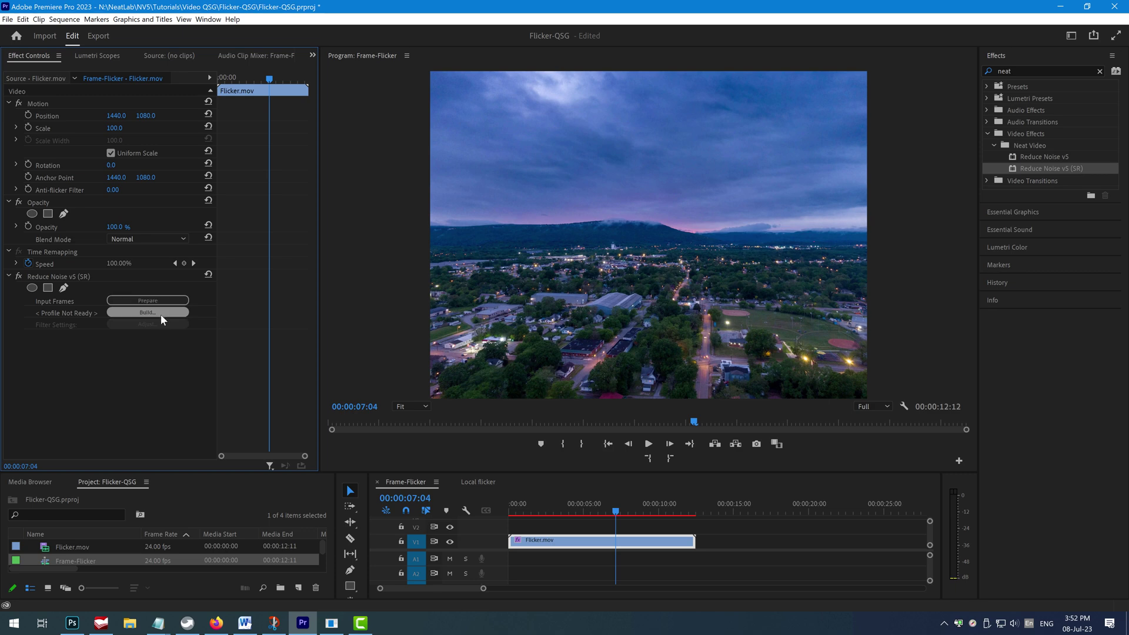
Build a noise profile from a flat sky patch, run Profile Check, then open Adjust and Preview
left_click(161, 313)
left_click_drag(520, 83, 557, 110)
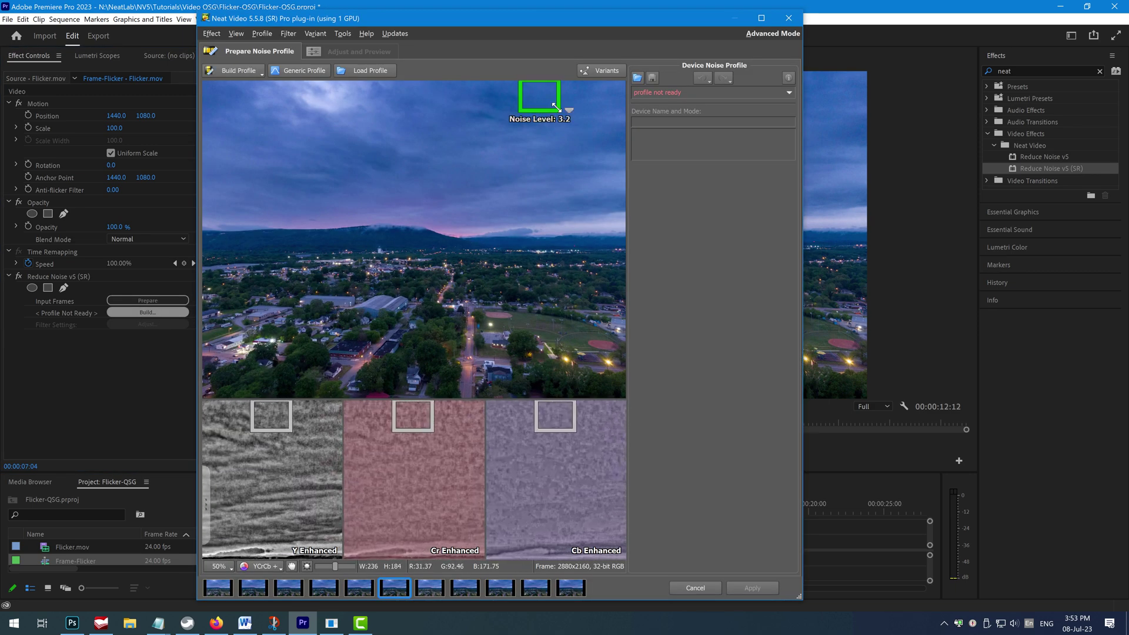
left_click(238, 70)
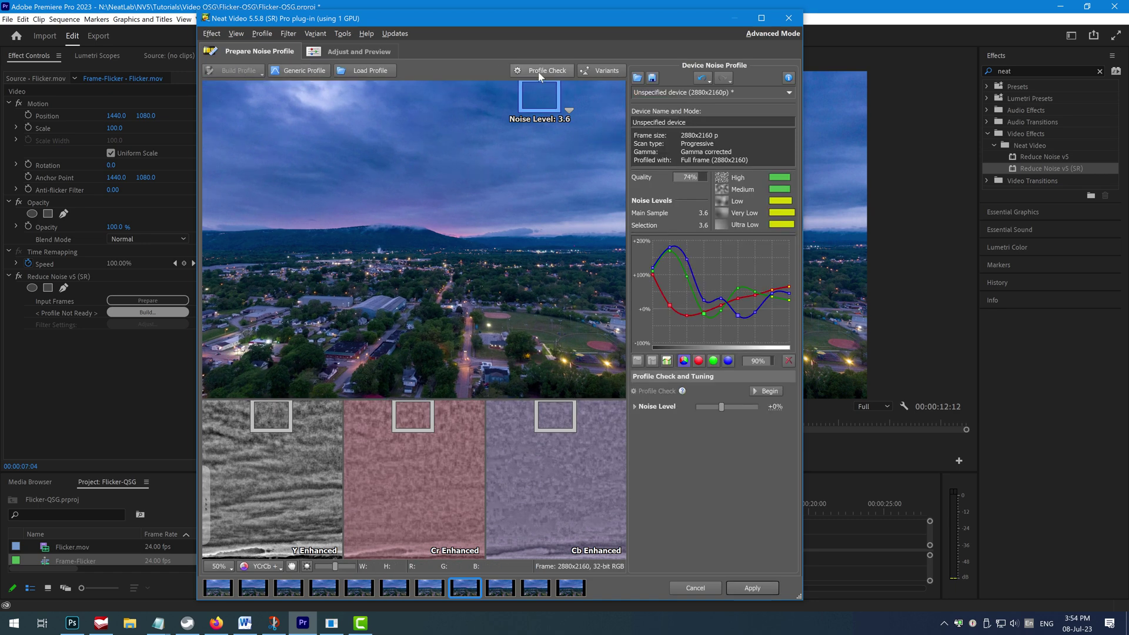
left_click(538, 71)
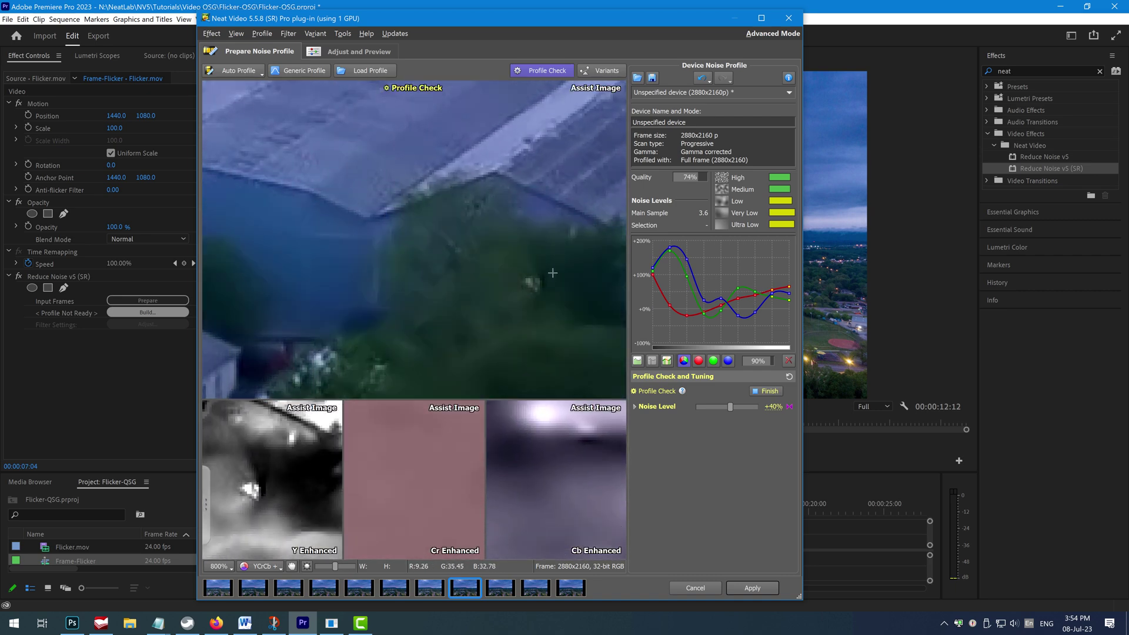
left_click(347, 52)
Run Noise Level Check, then Local Flicker Check while playing, raising Local Flicker to 8
left_click(510, 71)
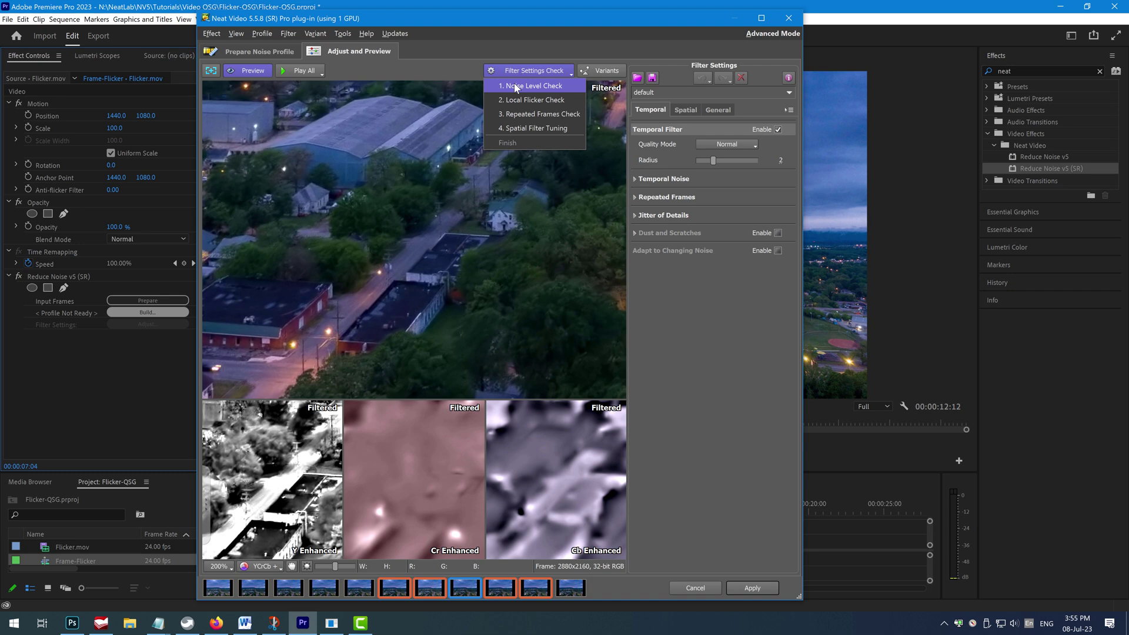
left_click(515, 86)
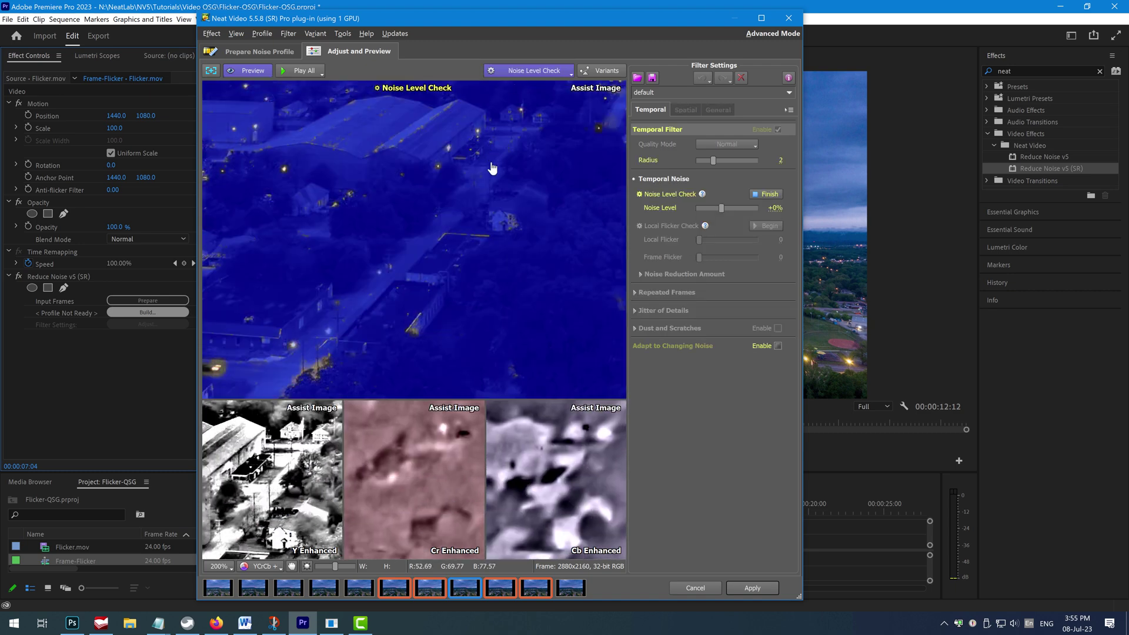
scroll(493, 169, "down", 2)
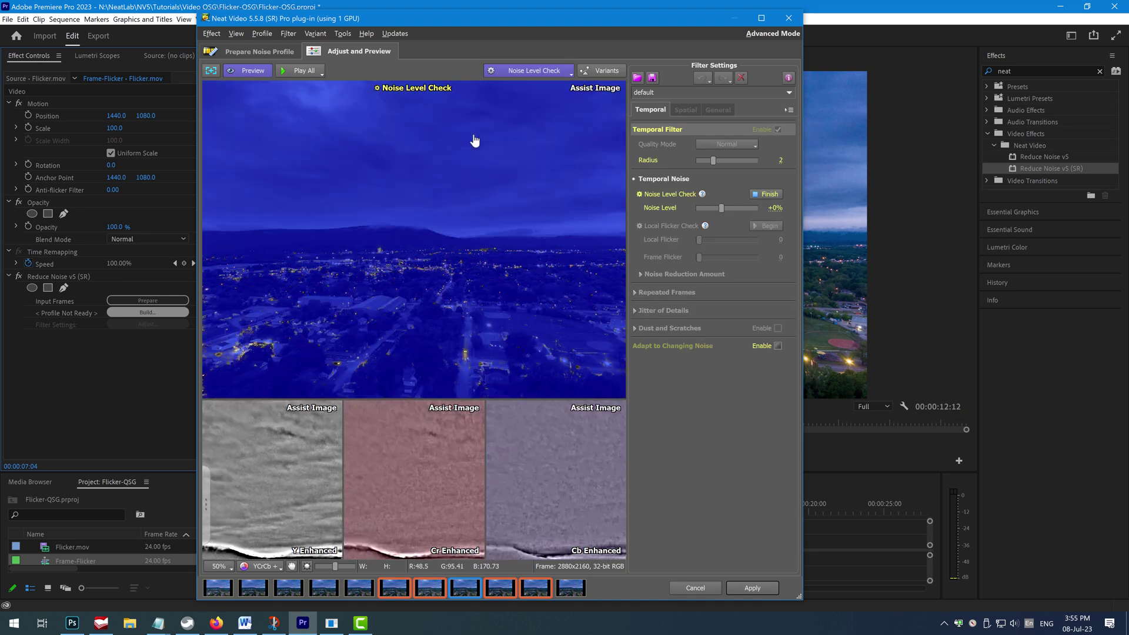
left_click(522, 68)
left_click(521, 96)
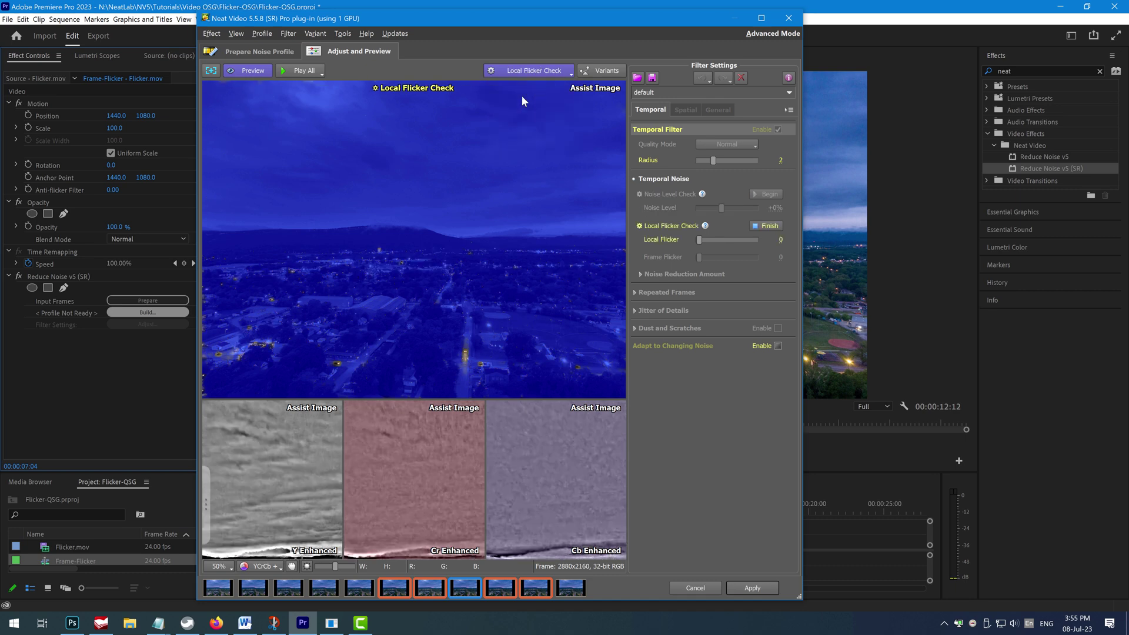
left_click(304, 71)
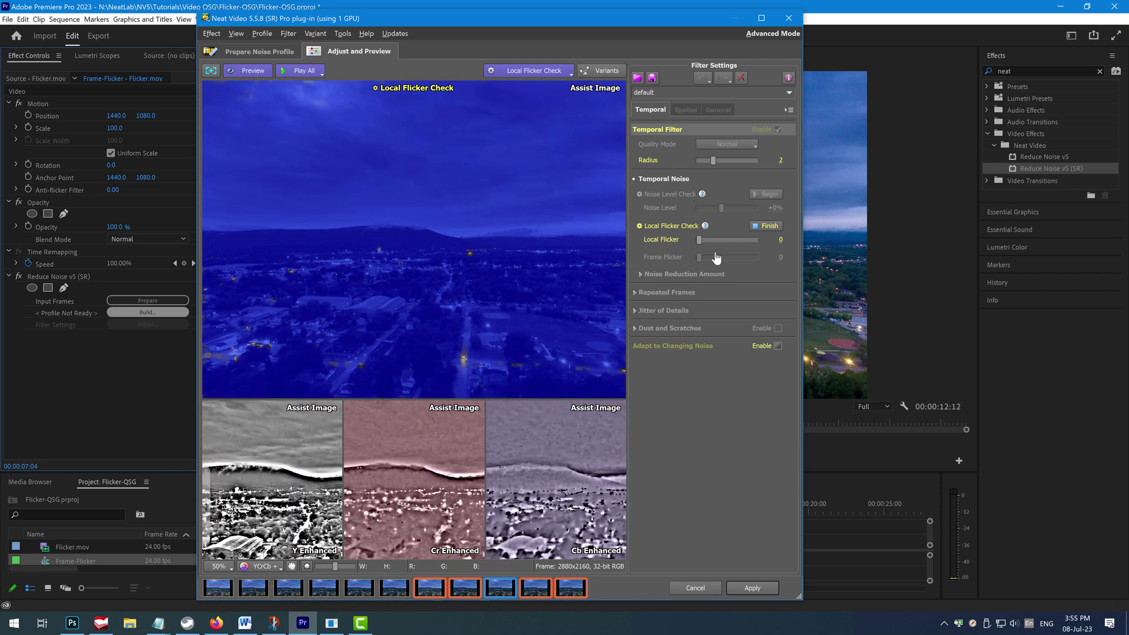
left_click_drag(698, 241, 709, 238)
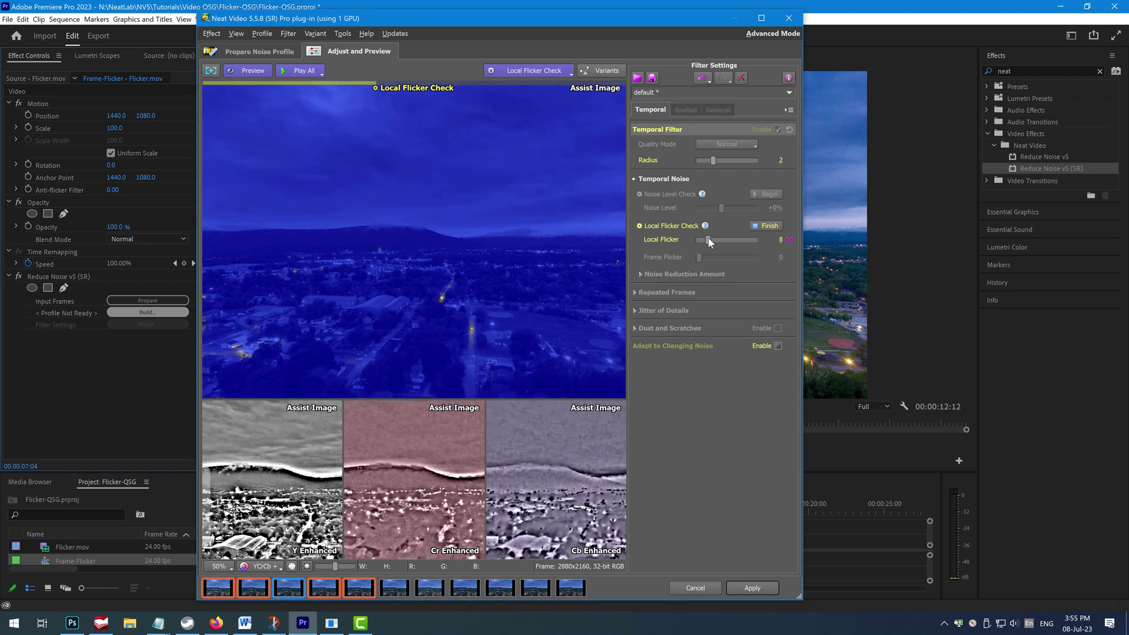
Finish the local flicker check, preview the whole clip, and raise Frame Flicker reduction to 50
left_click(768, 226)
left_click_drag(698, 257, 711, 260)
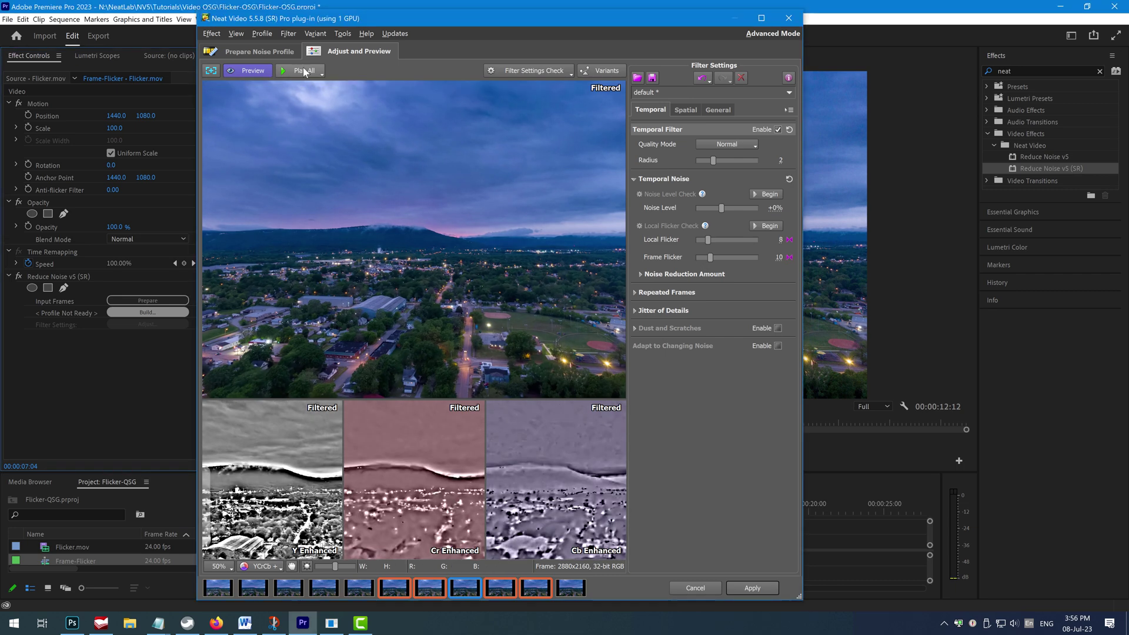
left_click(711, 257)
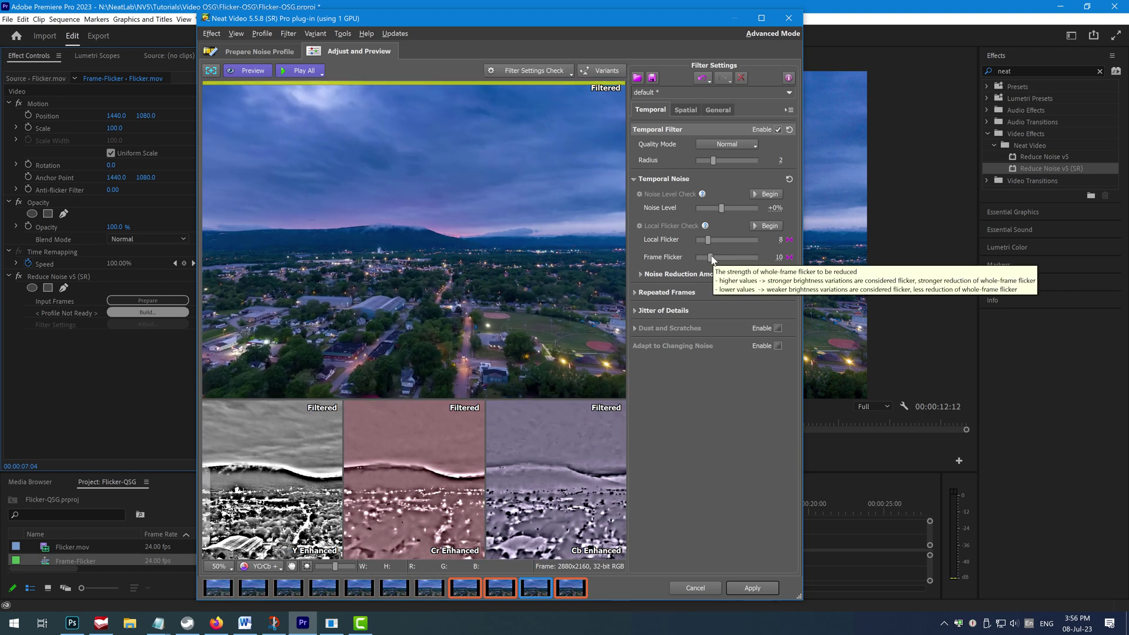
left_click_drag(712, 258, 768, 264)
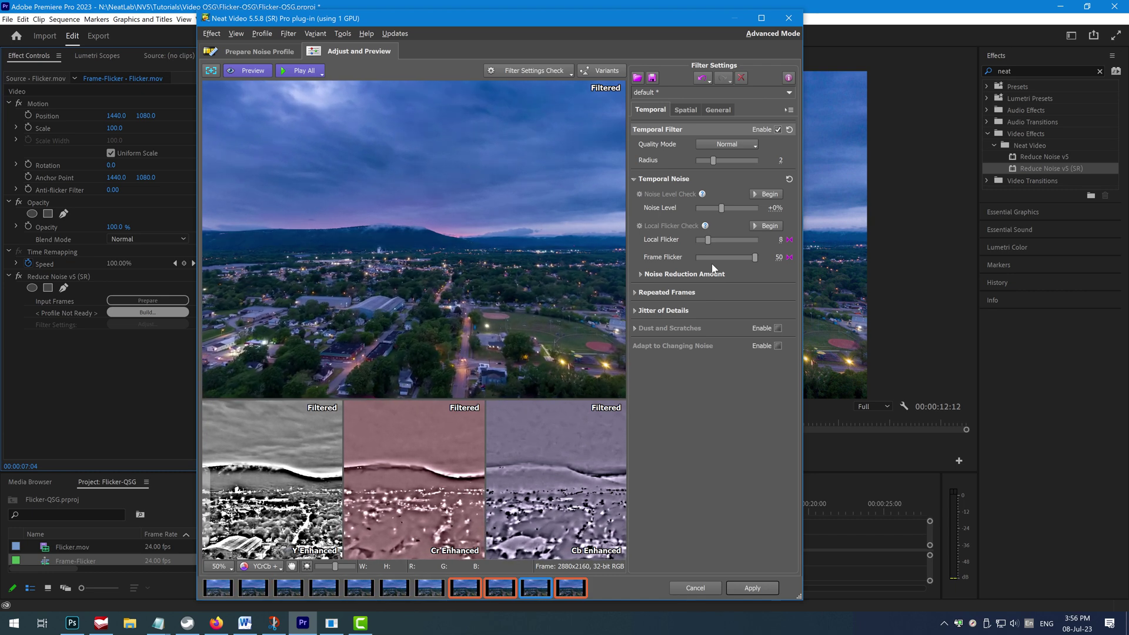
Enable variant comparison and add Variant #2 and Variant #3
left_click(602, 71)
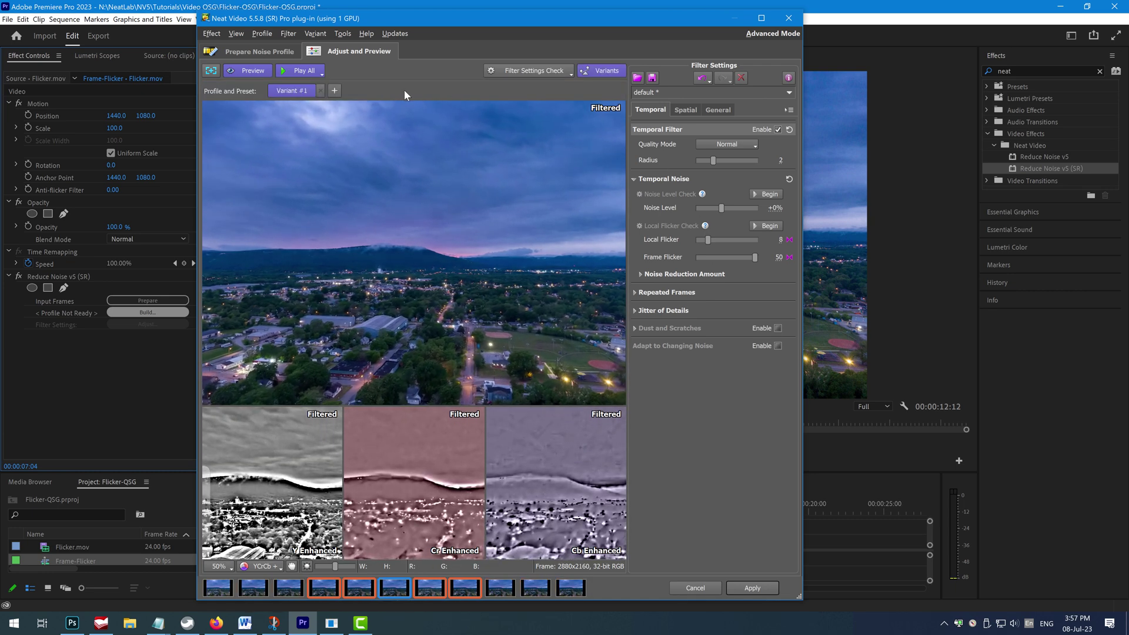
left_click(334, 90)
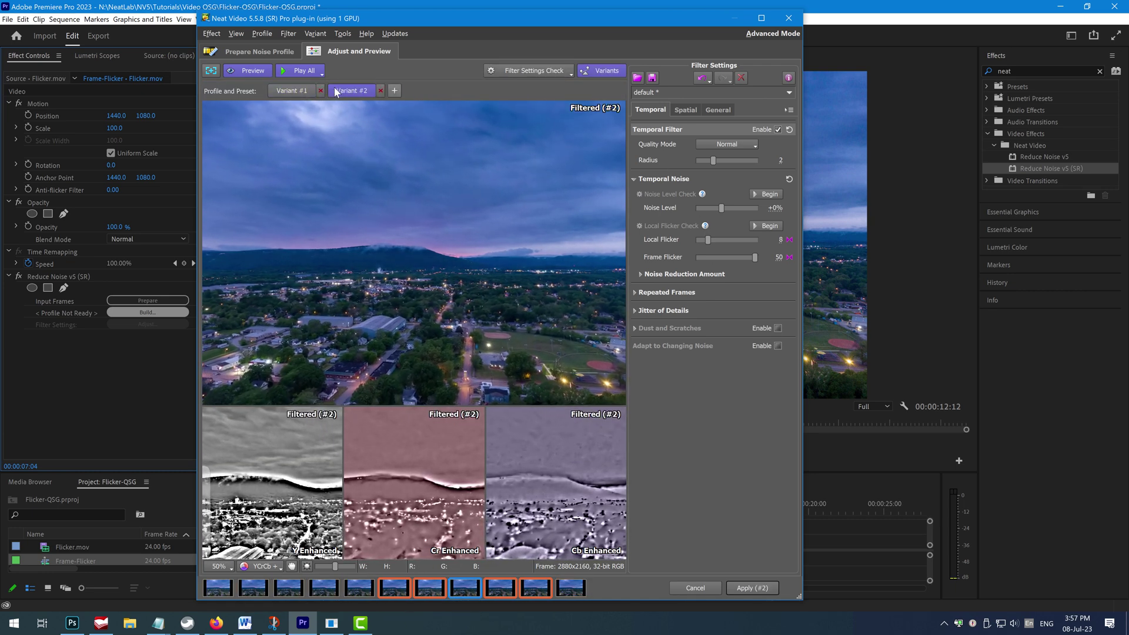
left_click(393, 90)
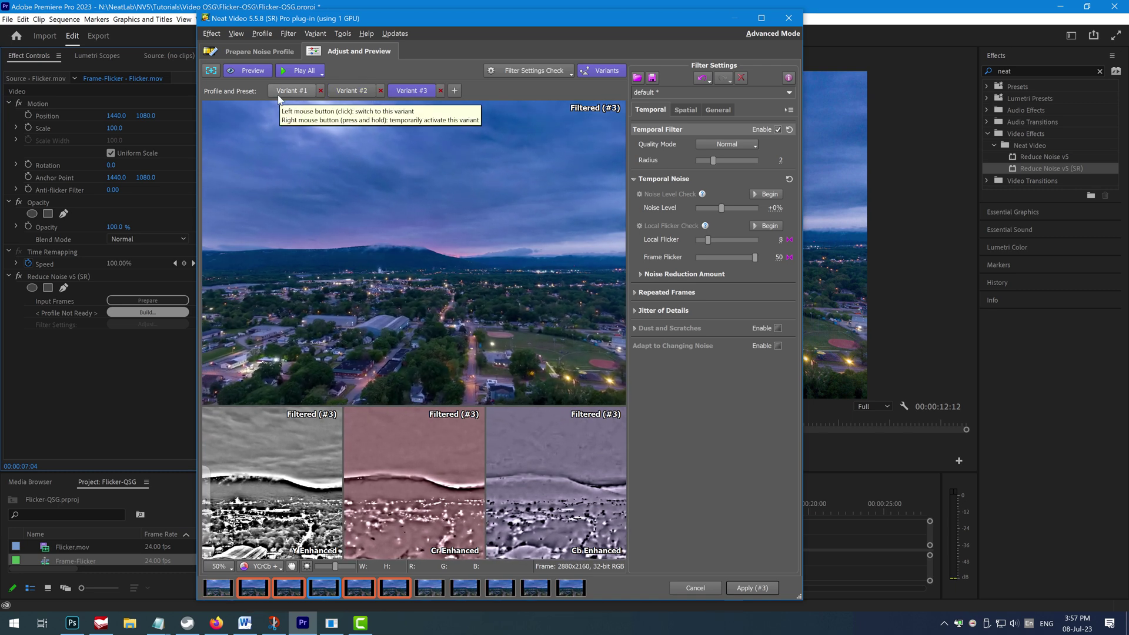
Set the Temporal Filter Radius of Variants #1, #2 and #3 to 3, 4 and 5
left_click(279, 92)
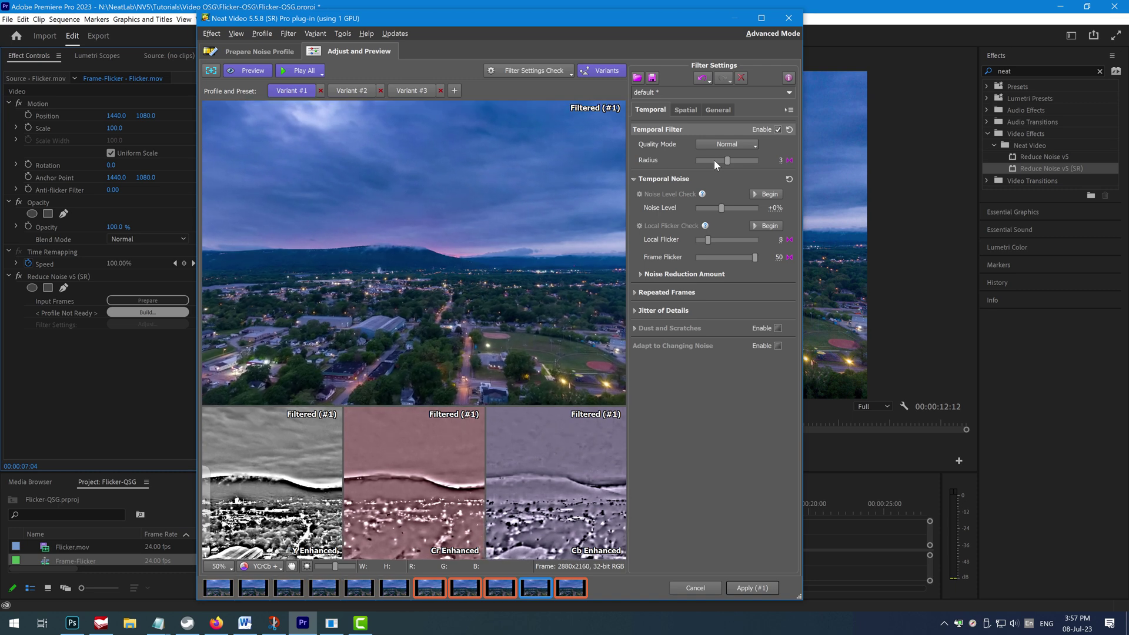
left_click(359, 91)
scroll(727, 165, "up", 1)
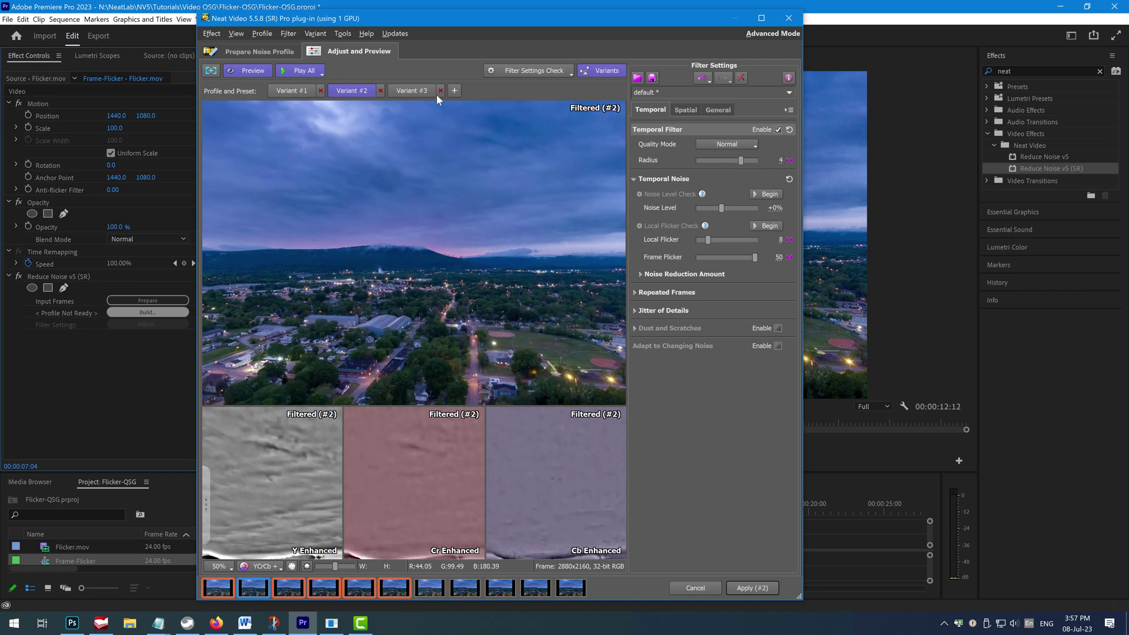
left_click(419, 91)
scroll(750, 165, "up", 2)
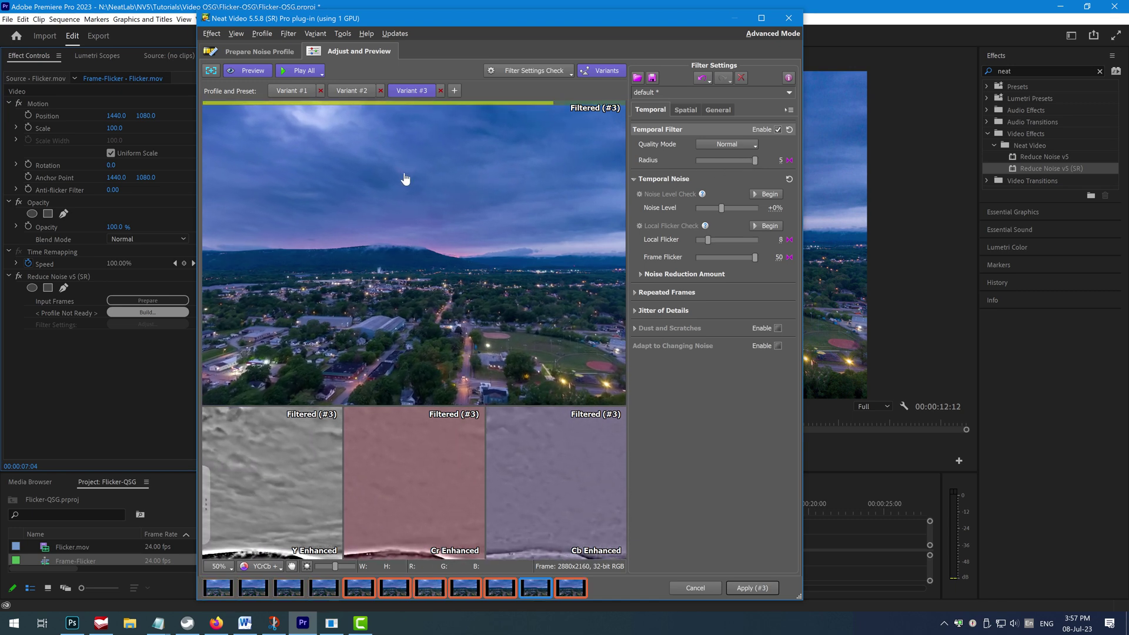
Preview Variants #1, #2 and #3 in turn, then return to Variant #2 (Radius 4)
left_click(294, 94)
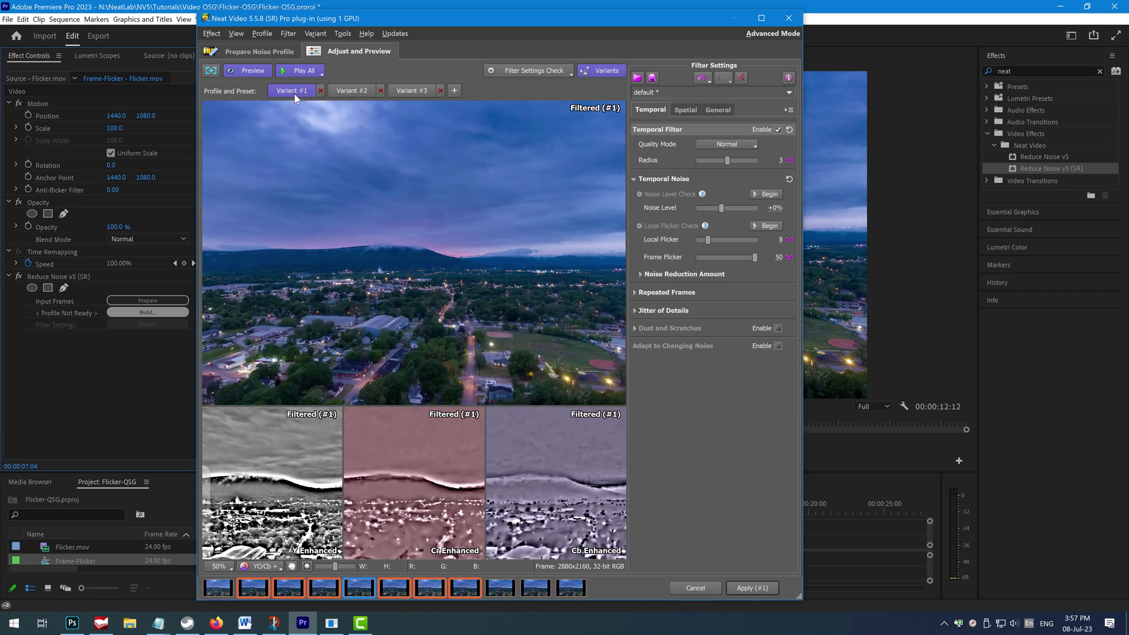
left_click(340, 93)
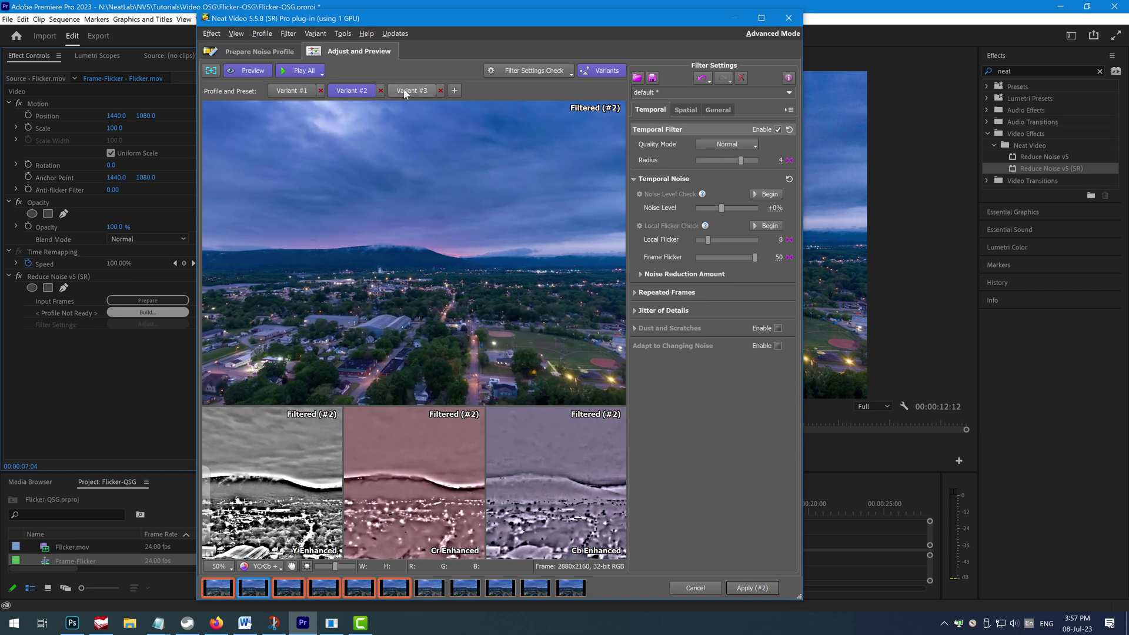
left_click(405, 92)
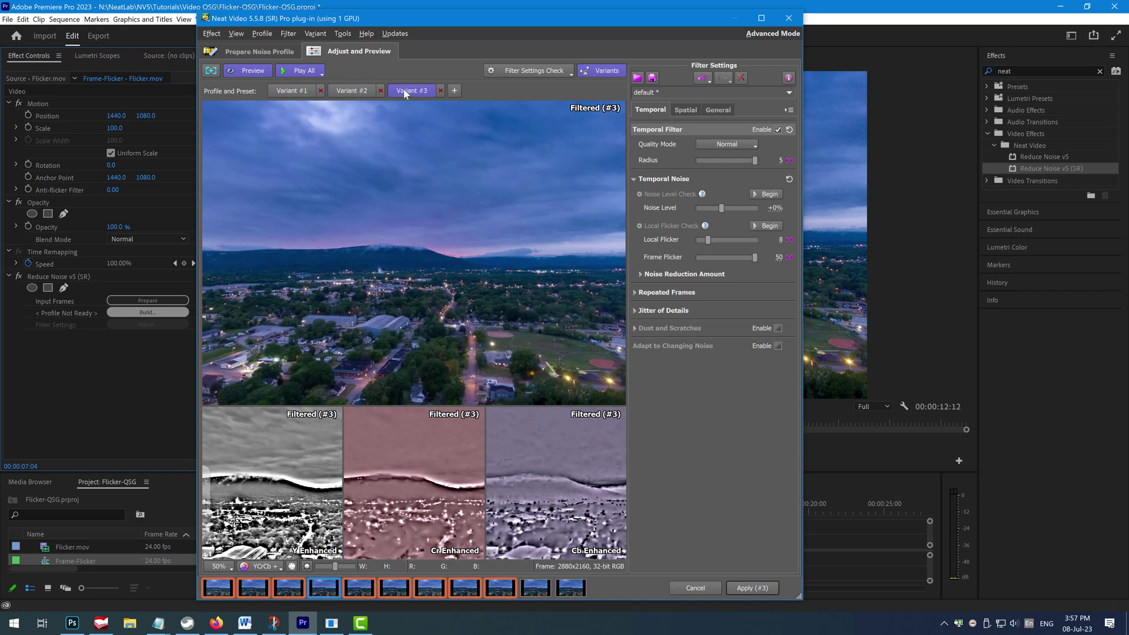
left_click(362, 90)
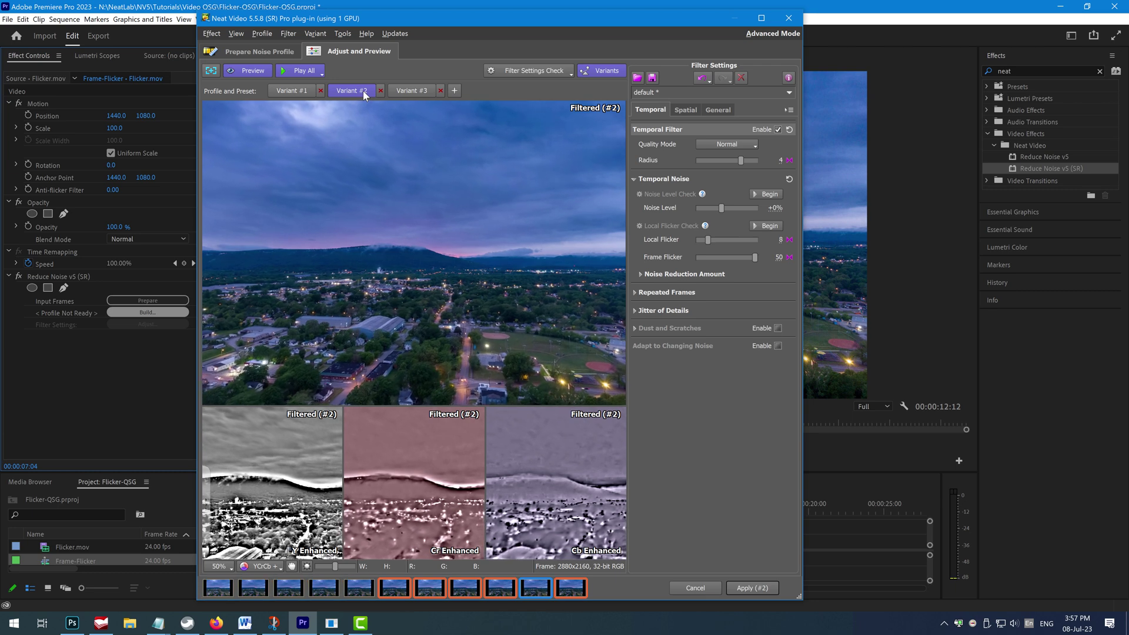